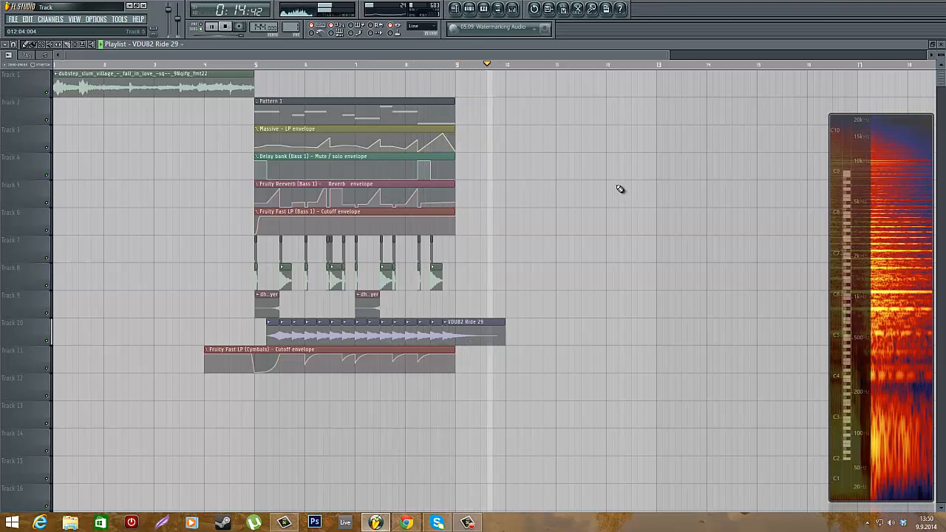
Stop playback and set the playhead at the start of bar 5 in the playlist
key("space")
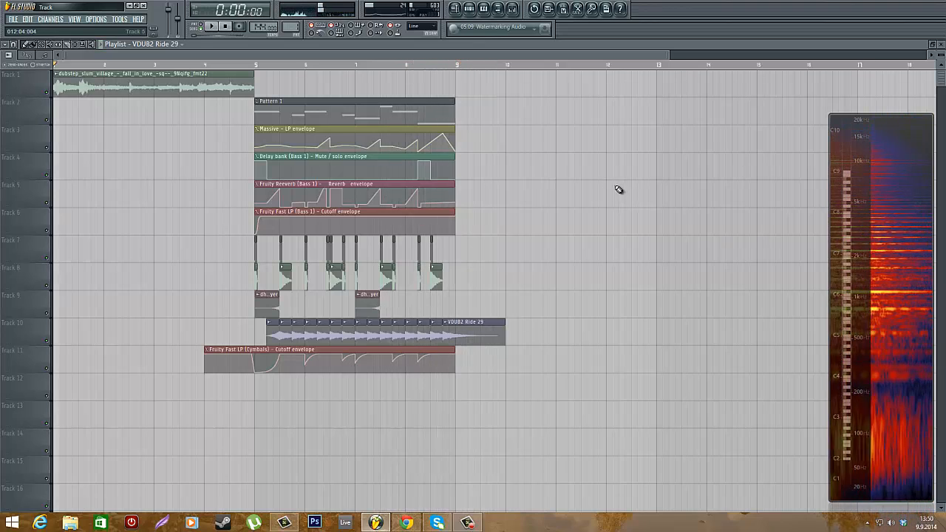
left_click(256, 68)
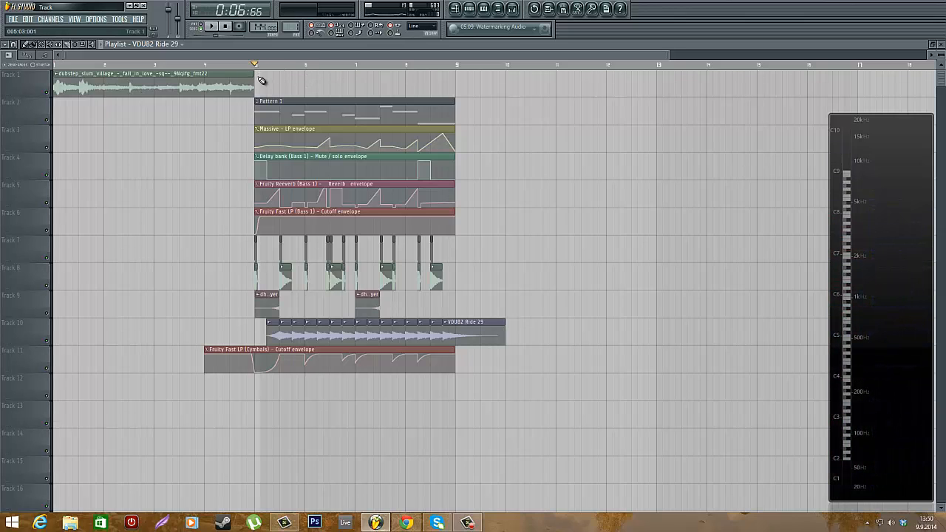
mouse_move(265, 70)
left_mouse_down()
mouse_move(192, 85)
mouse_move(328, 93)
mouse_move(348, 116)
mouse_move(263, 112)
left_mouse_up()
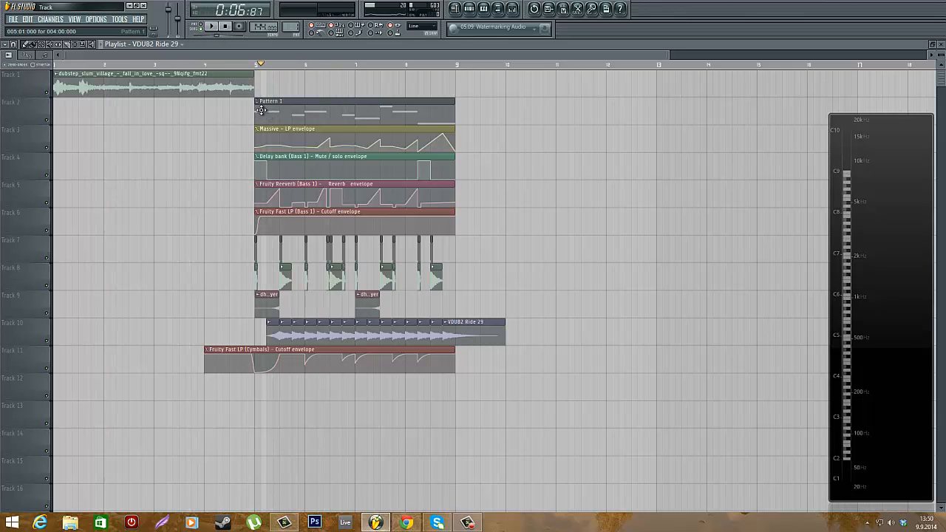
left_click(260, 70)
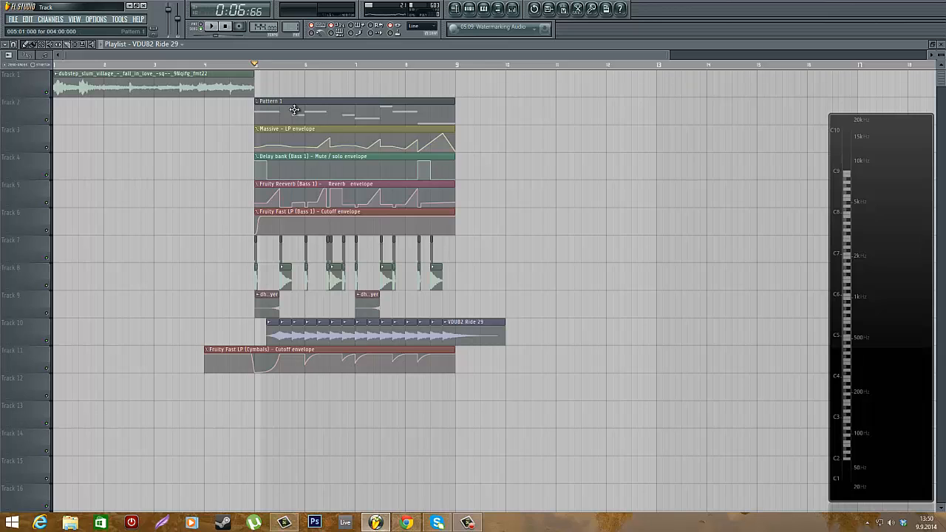
Open the channel rack, switch its filter from Audio clips to All channels, and close it
left_click(470, 9)
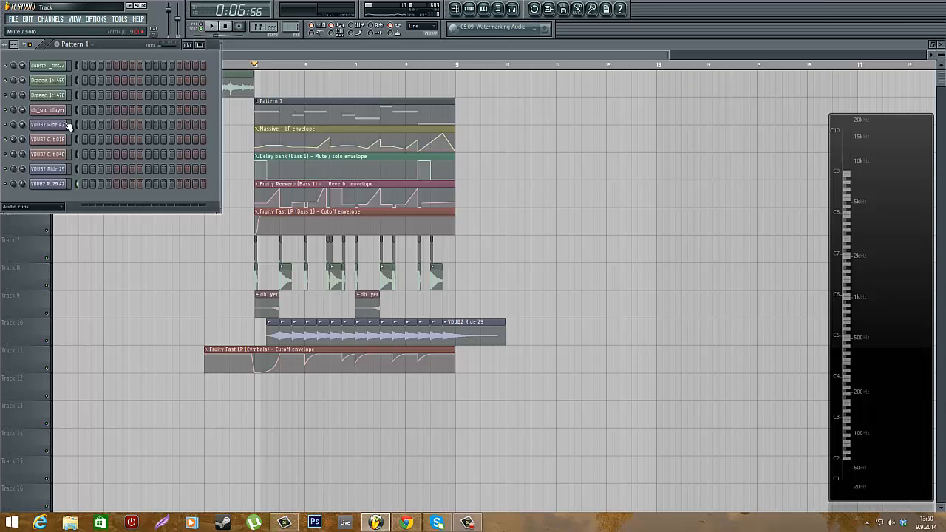
left_click(33, 206)
left_click(31, 220)
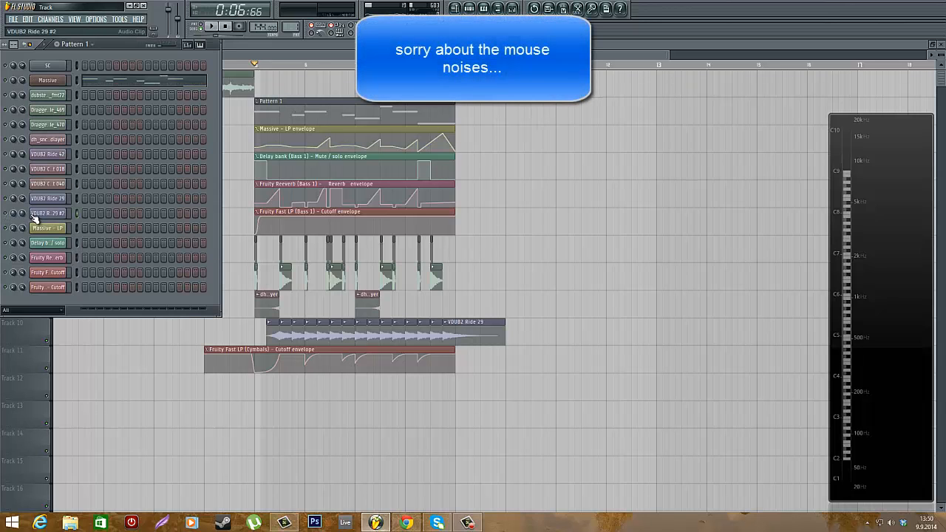
left_click(469, 10)
Zoom into the playlist and open the channel settings of the Dragged sample_470 clip, then close them
scroll(248, 289, "up", 7)
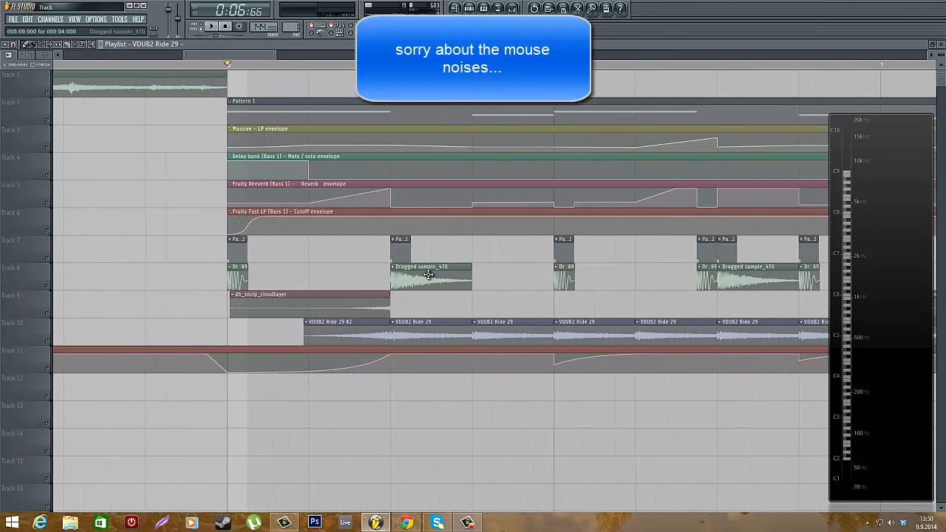
double_click(434, 275)
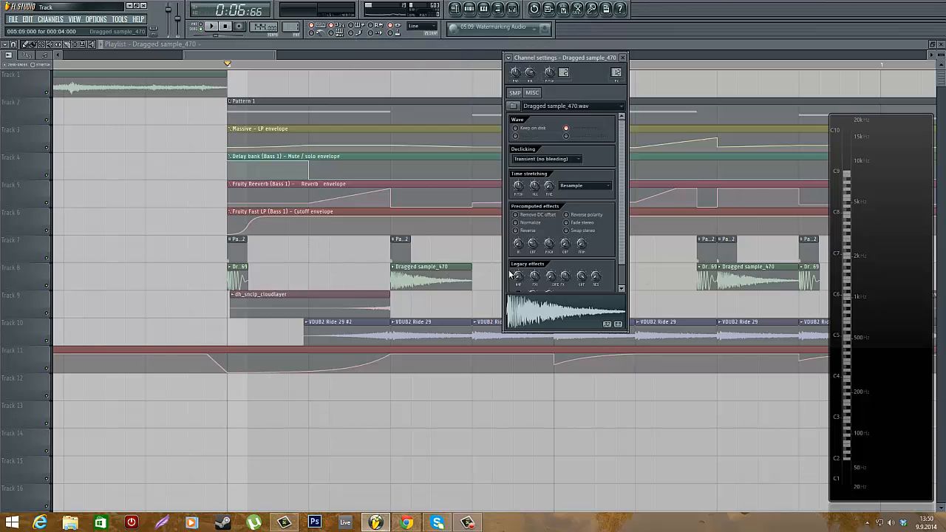
left_click(473, 9)
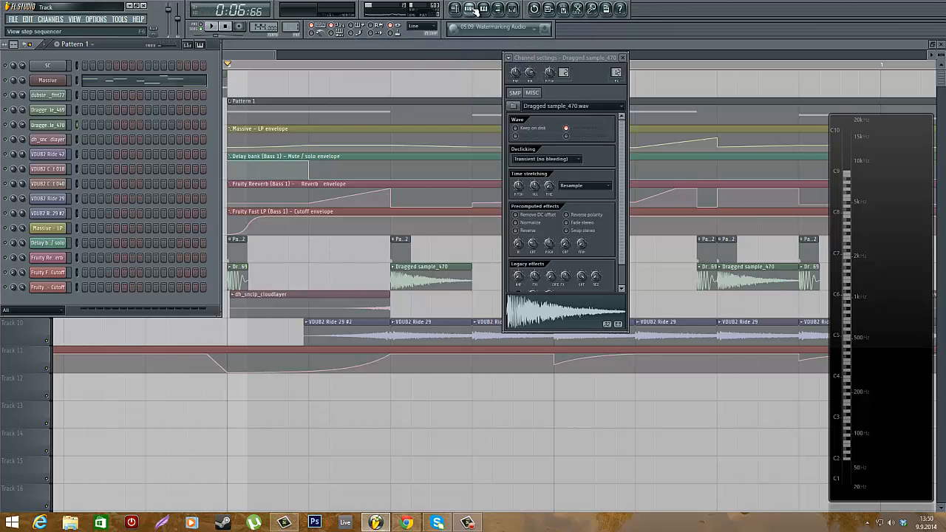
left_click(622, 57)
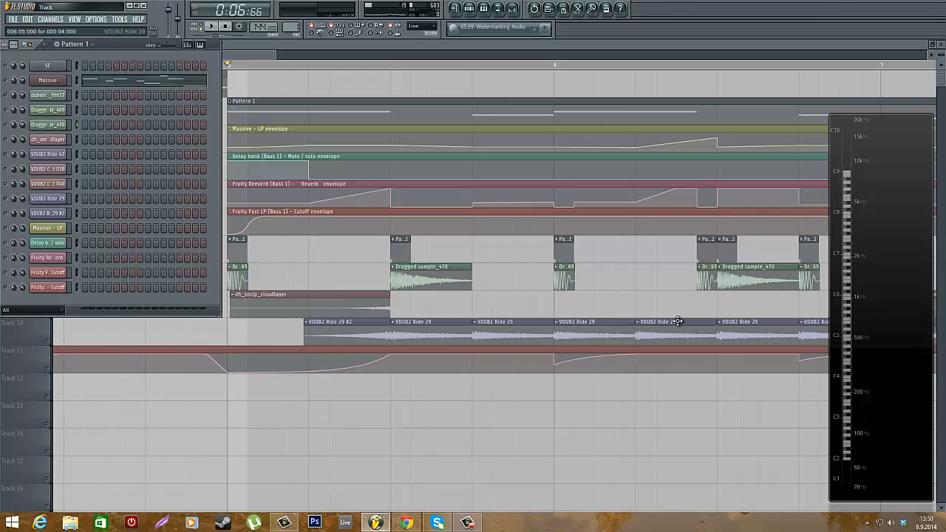
Open the Massive plugin window from the channel rack, move it, and toggle the mixer to view the Bass 1 effects chain
left_click(62, 80)
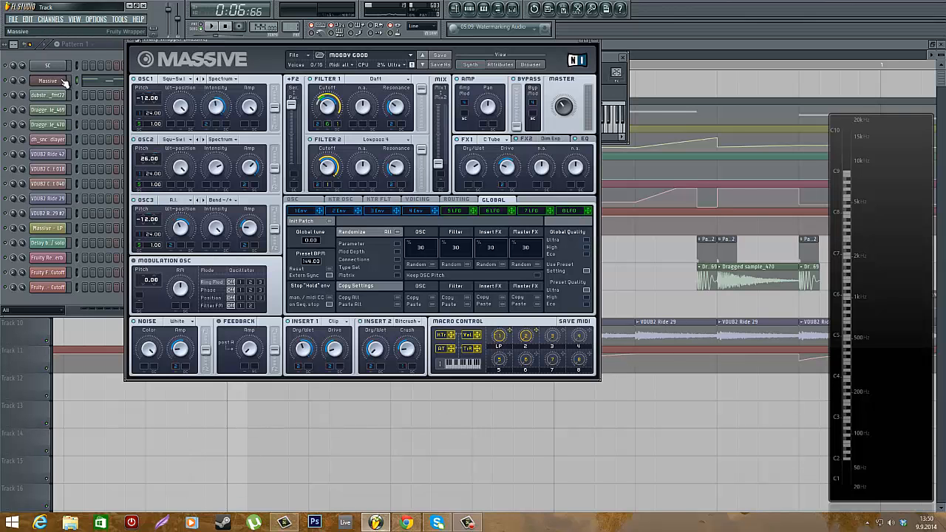
left_click_drag(246, 41, 335, 116)
left_click(623, 57)
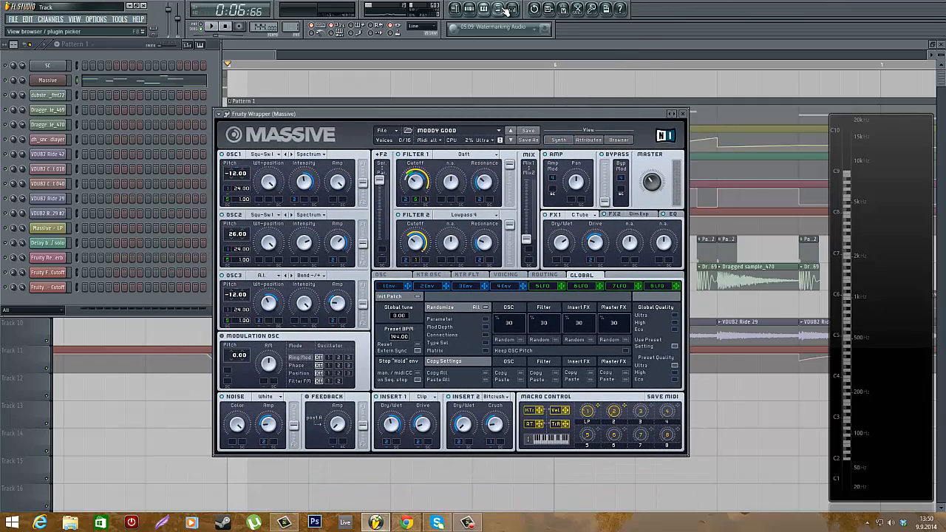
key("F9")
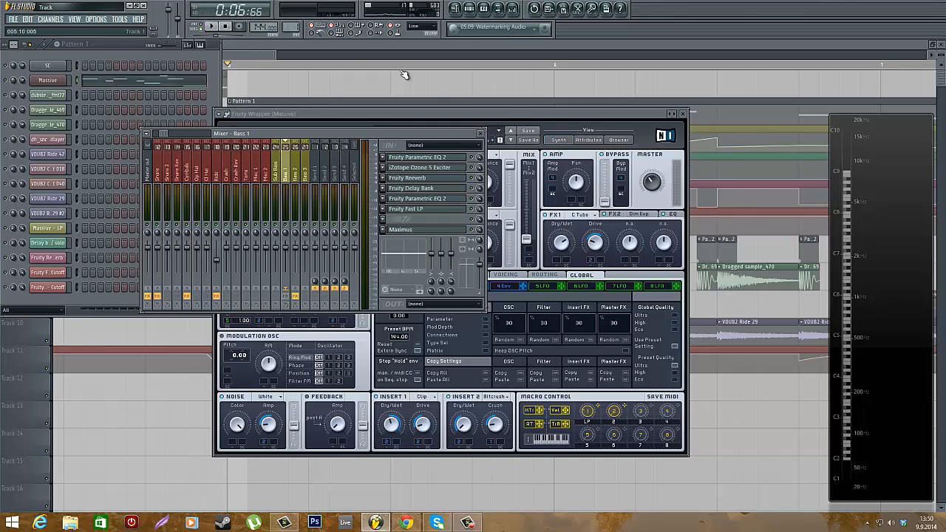
left_click(521, 10)
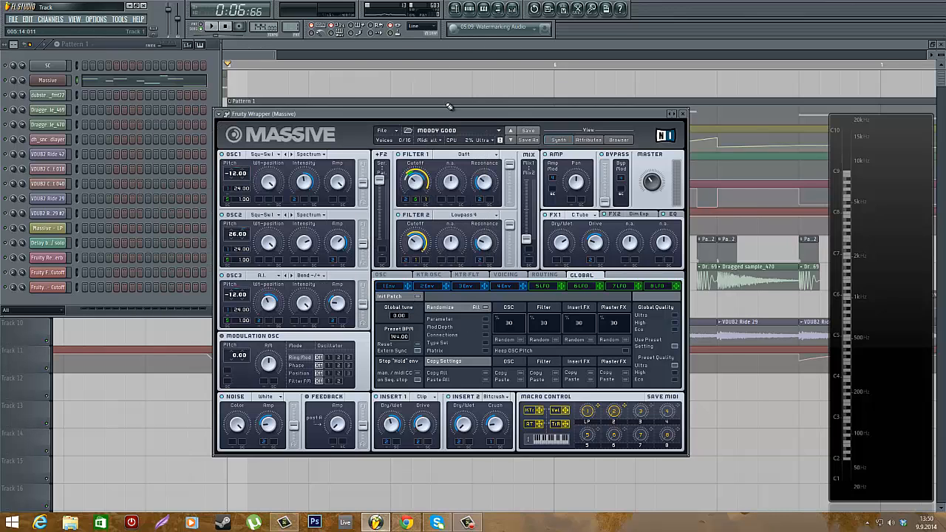
left_click(521, 10)
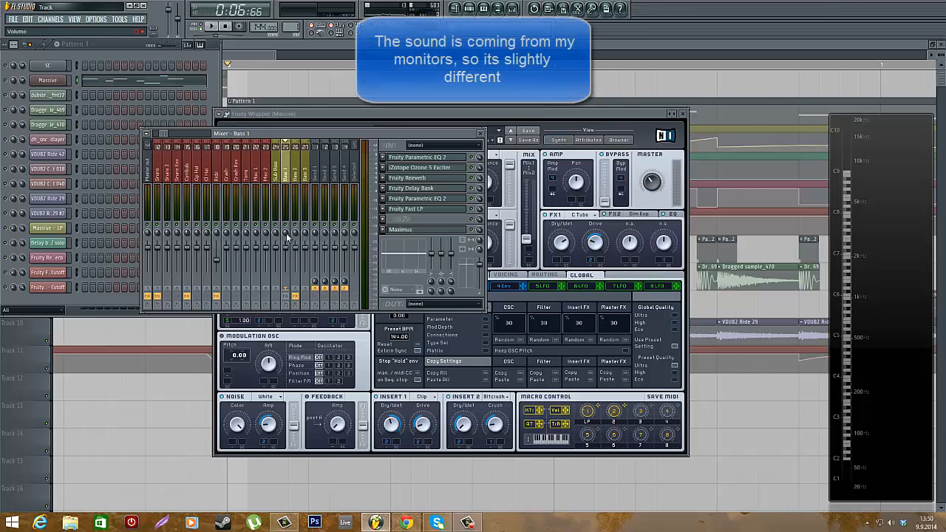
Play the arrangement from bar 5 while zooming the playlist, then stop playback
key("space")
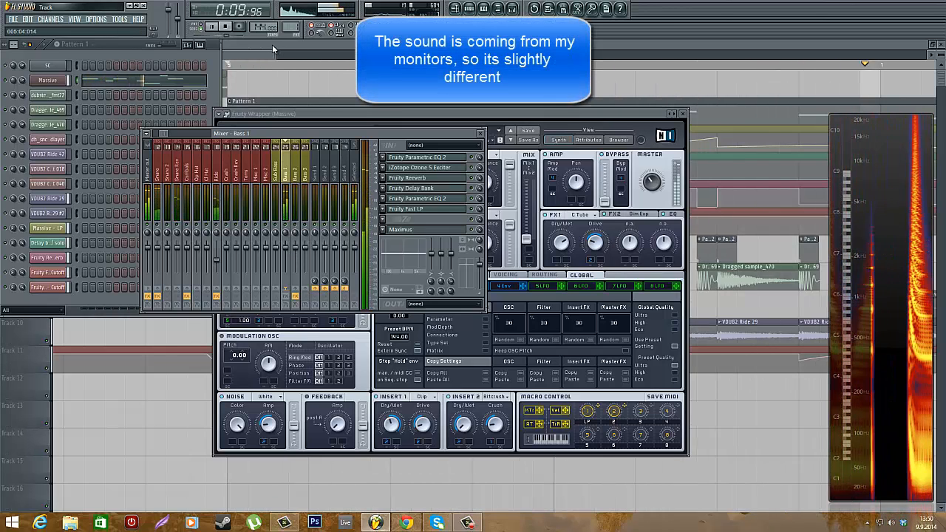
left_click(272, 44)
scroll(656, 329, "up", 2)
scroll(646, 331, "down", 4)
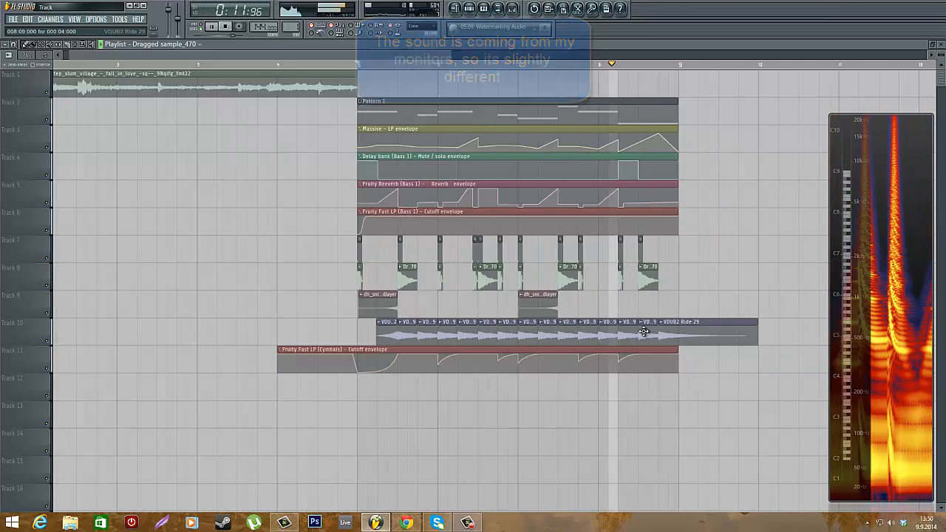
scroll(688, 330, "up", 2)
key("space")
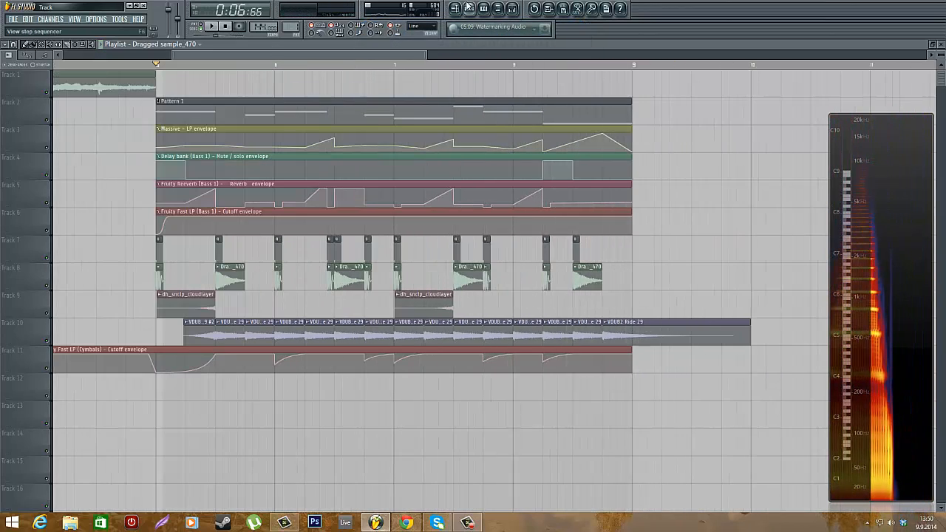
Reopen the channel rack and the Massive plugin, and reposition the Massive window beside the channel list
key("F6")
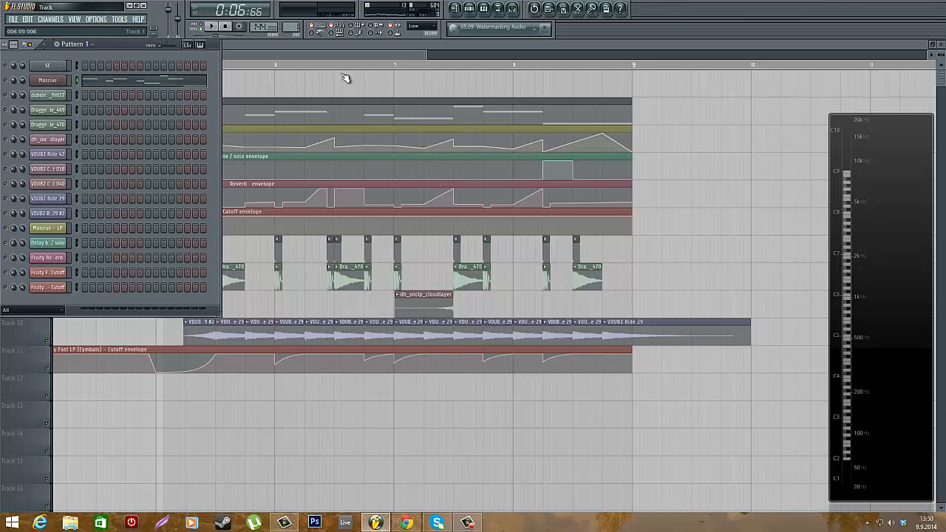
left_click(514, 9)
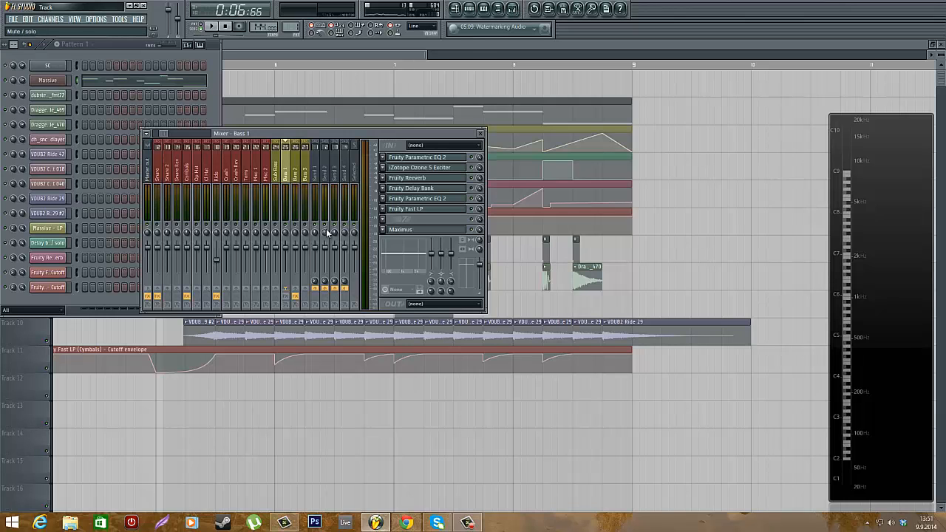
left_click(107, 44)
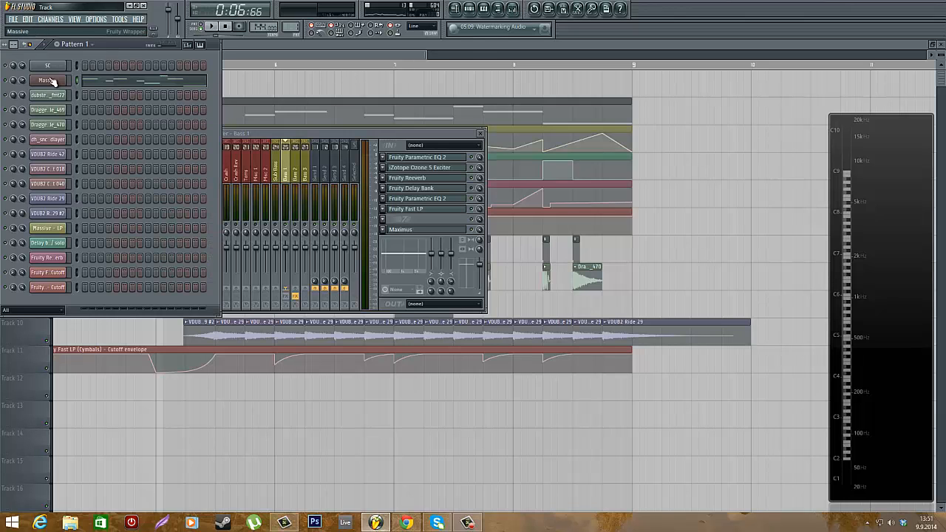
left_click(47, 80)
left_click_drag(385, 115, 377, 63)
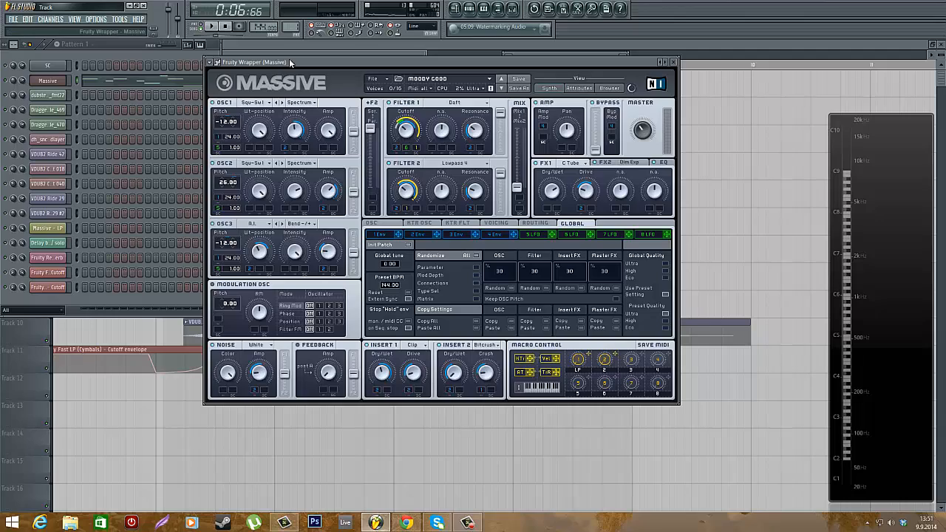
left_click_drag(289, 60, 339, 60)
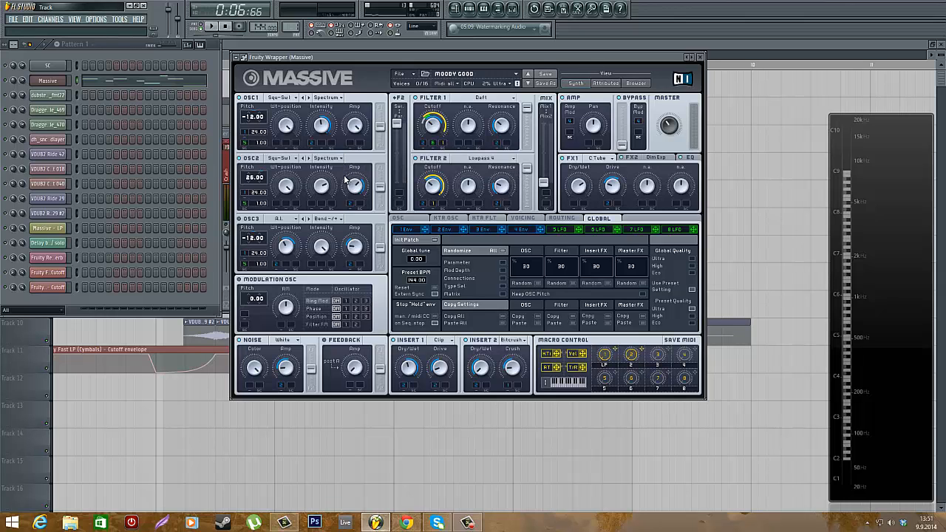
mouse_move(329, 56)
left_mouse_down()
mouse_move(356, 55)
mouse_move(322, 51)
left_mouse_up()
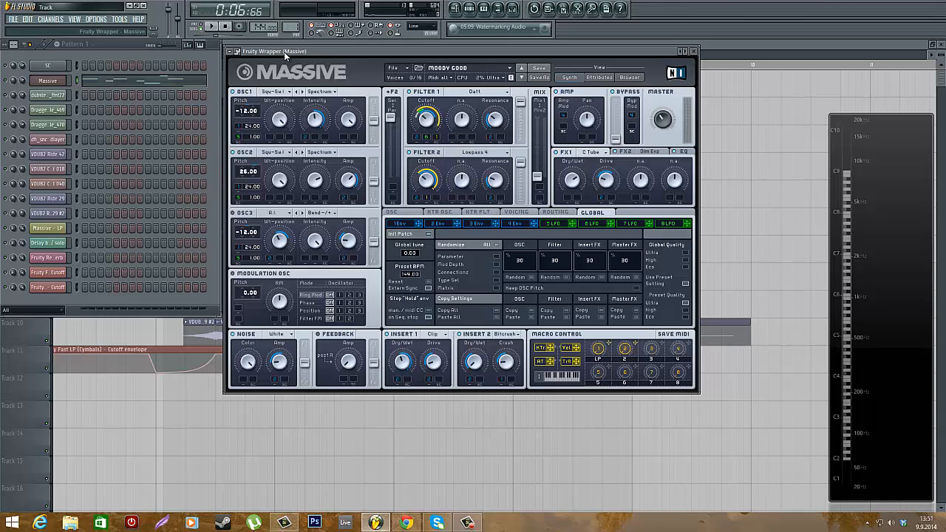
left_click_drag(284, 52, 284, 56)
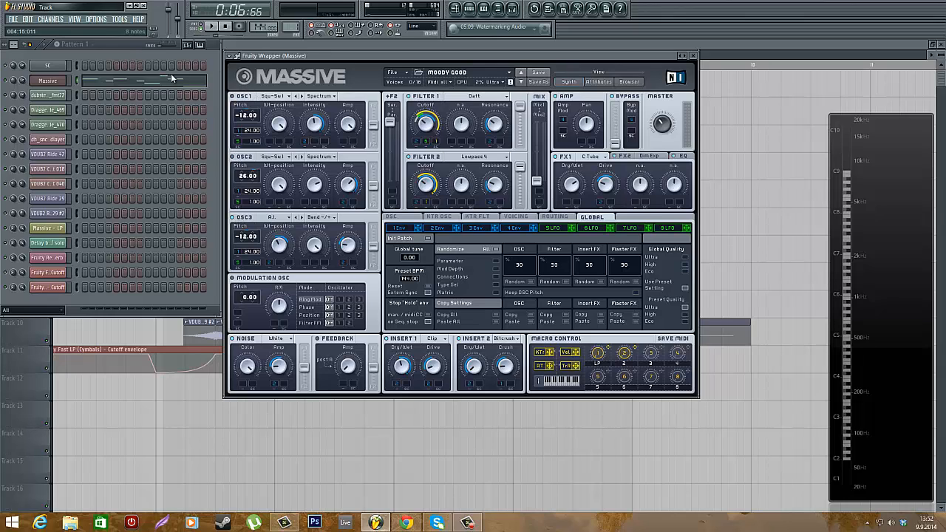
Play the Massive bass pattern to listen to the patch, then stop it
left_click(121, 41)
key("space")
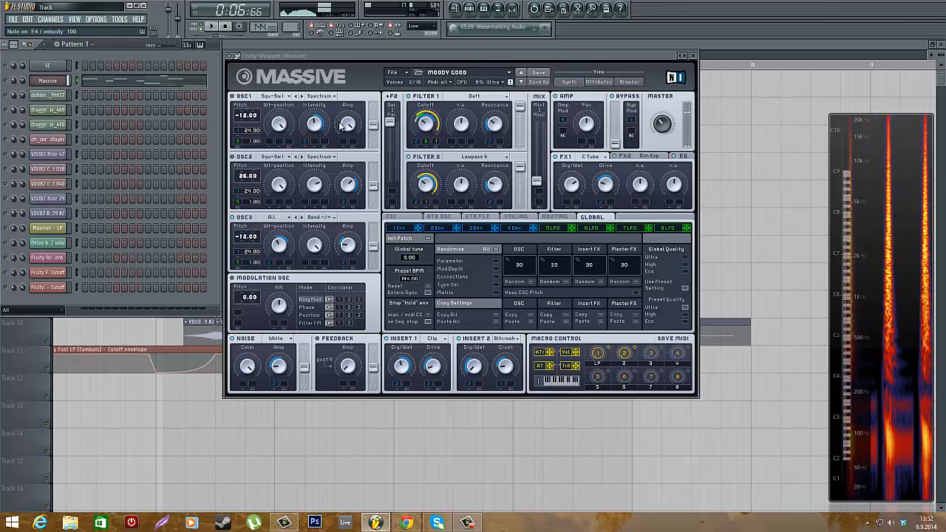
left_click(233, 158)
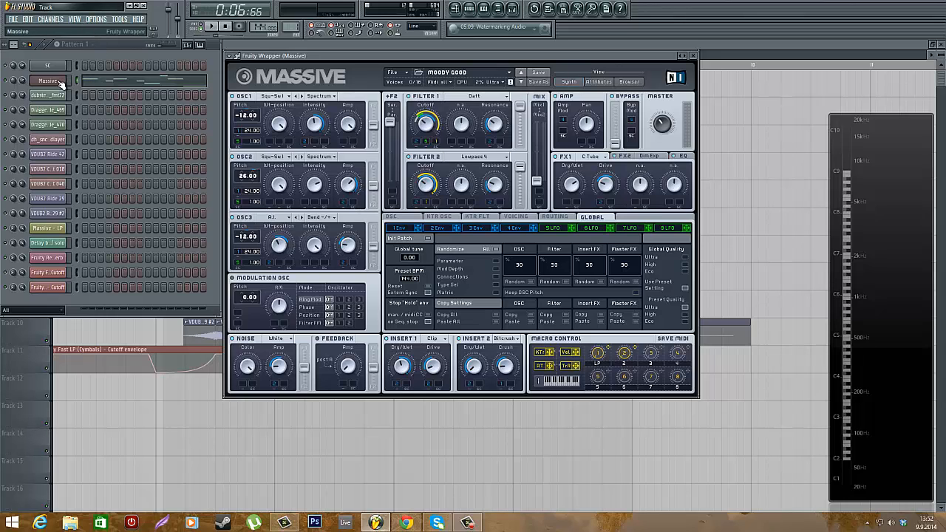
Inspect the Massive envelope 1, envelope 2, LFO 5 and Voicing pages of the bass patch
left_click(399, 228)
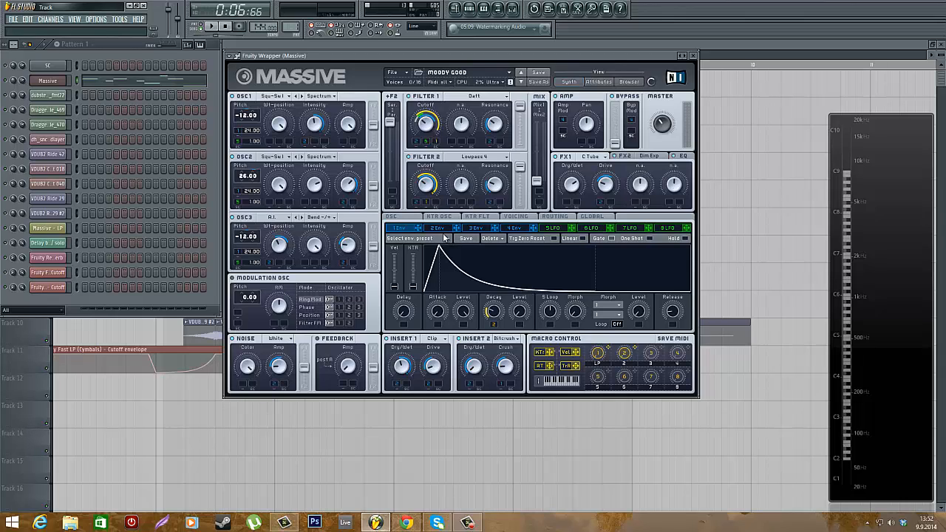
left_click(439, 230)
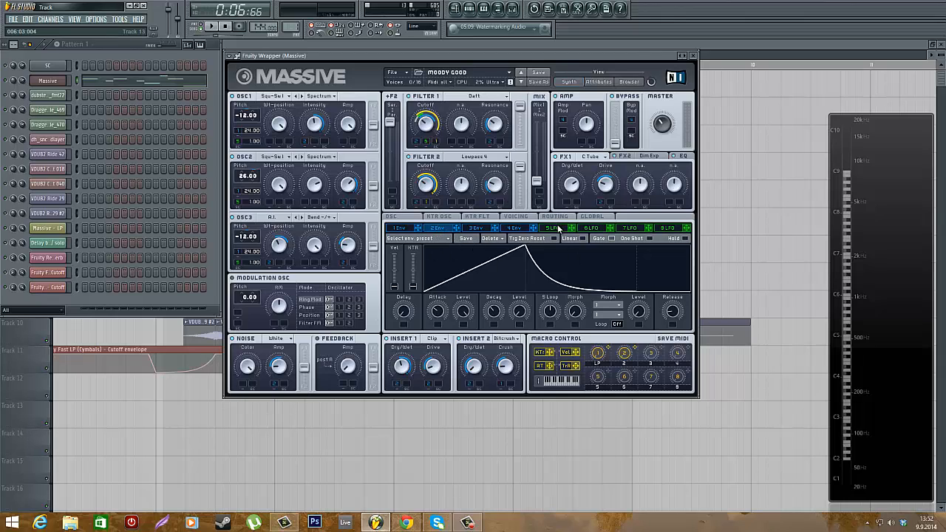
left_click(555, 229)
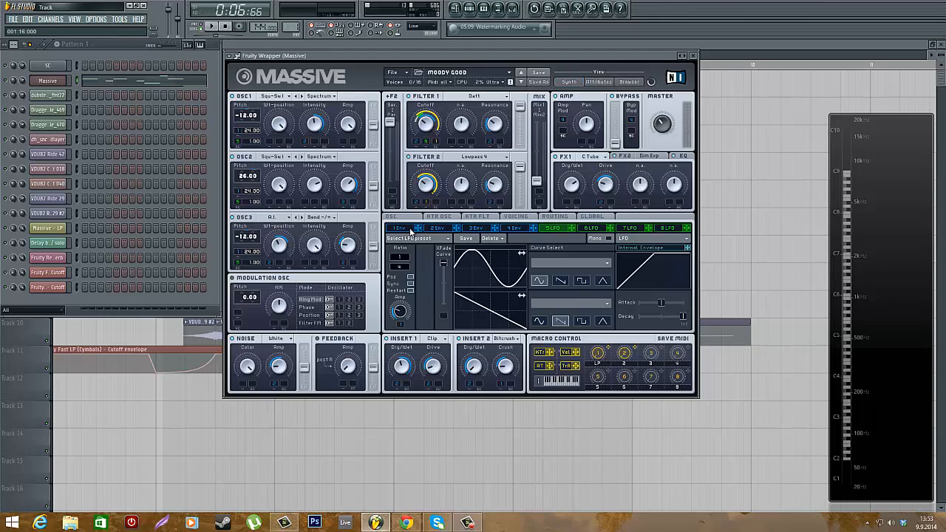
left_click(413, 228)
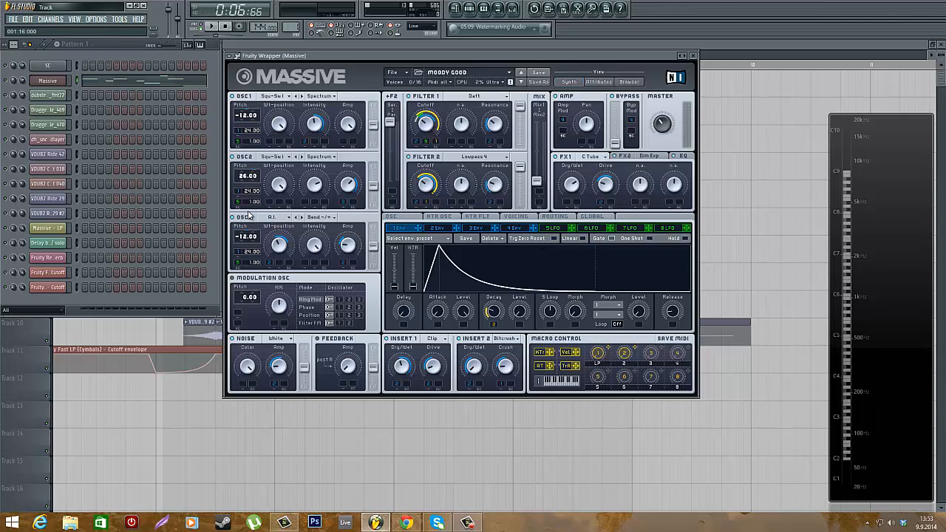
left_click(551, 229)
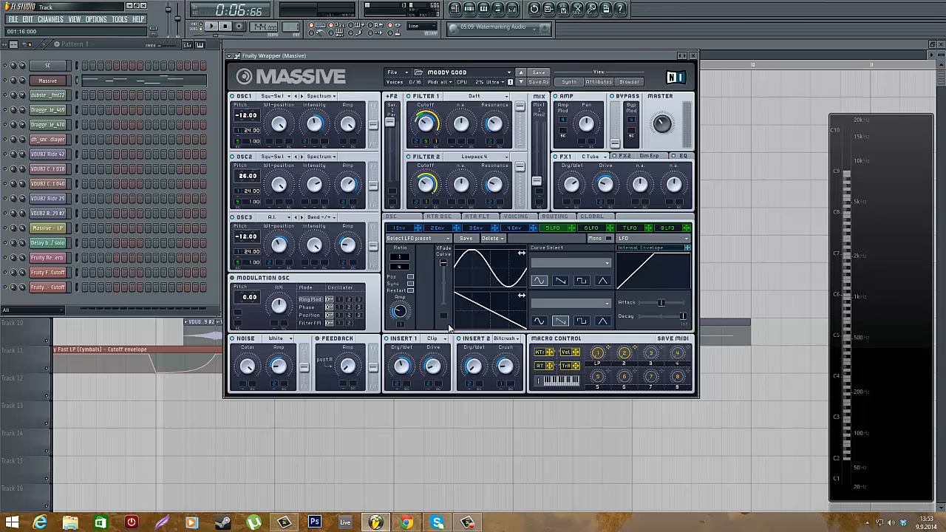
left_click(517, 217)
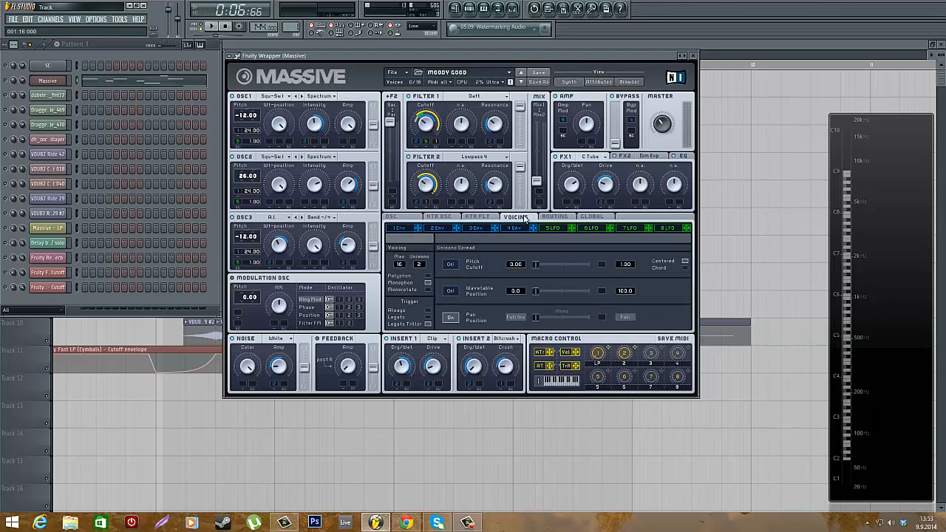
left_click(551, 228)
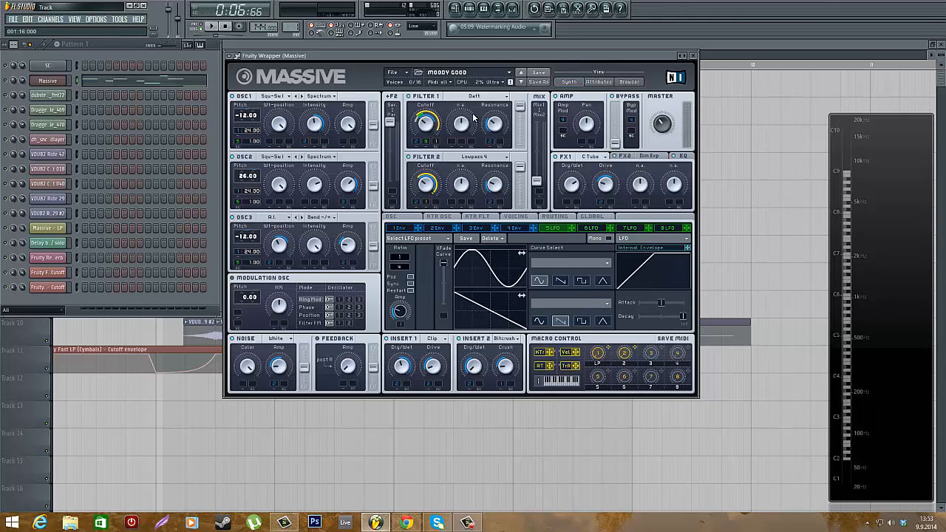
left_click(445, 228)
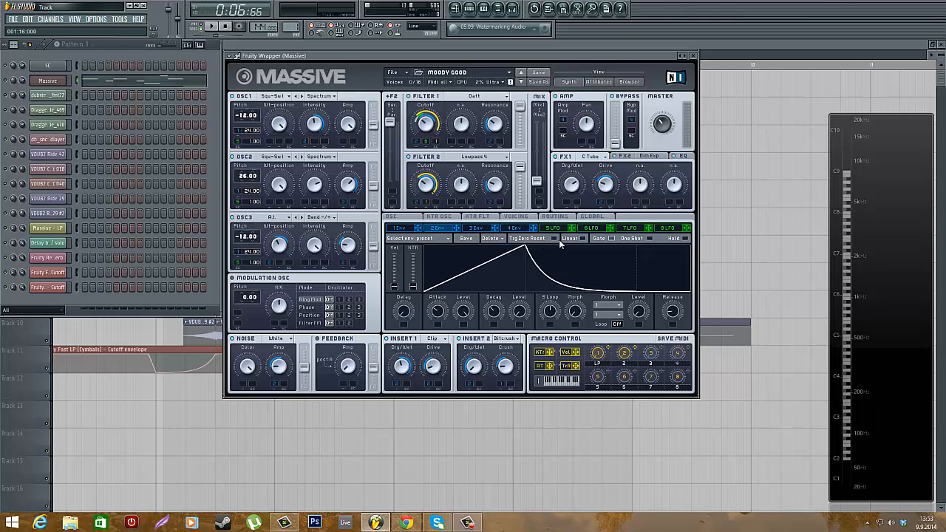
Open the Massive LFO 6 page and nudge the plugin window slightly down and right
left_click(590, 228)
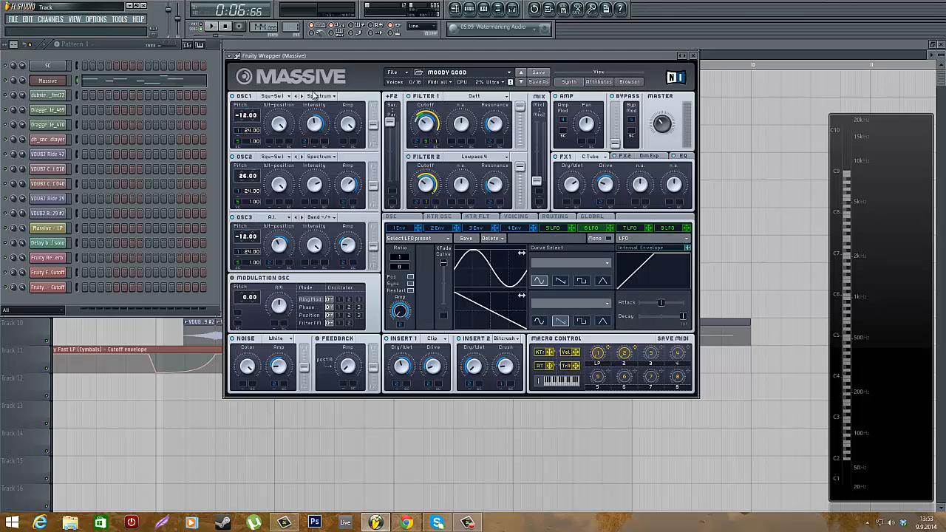
mouse_move(337, 58)
left_mouse_down()
mouse_move(369, 62)
mouse_move(350, 64)
left_mouse_up()
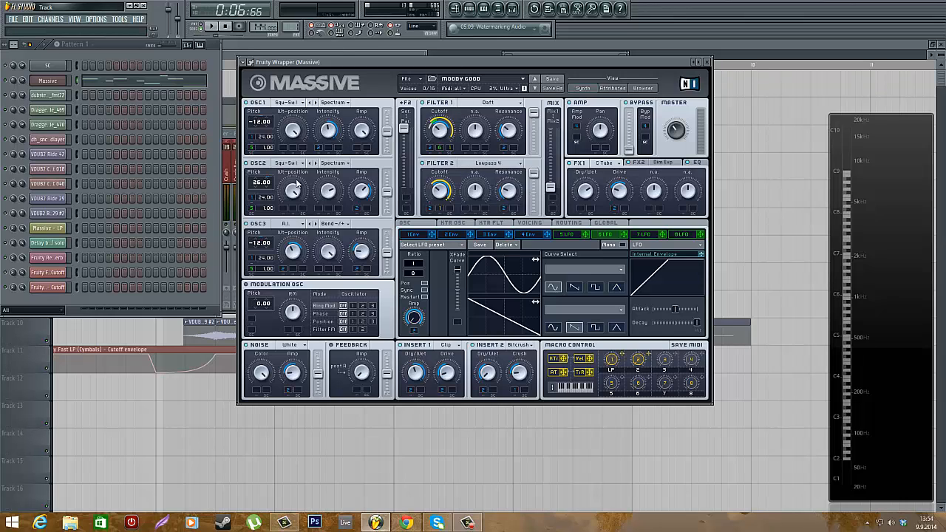
Enable computer-keyboard note input and play a single note to audition the Massive bass patch
key("c")
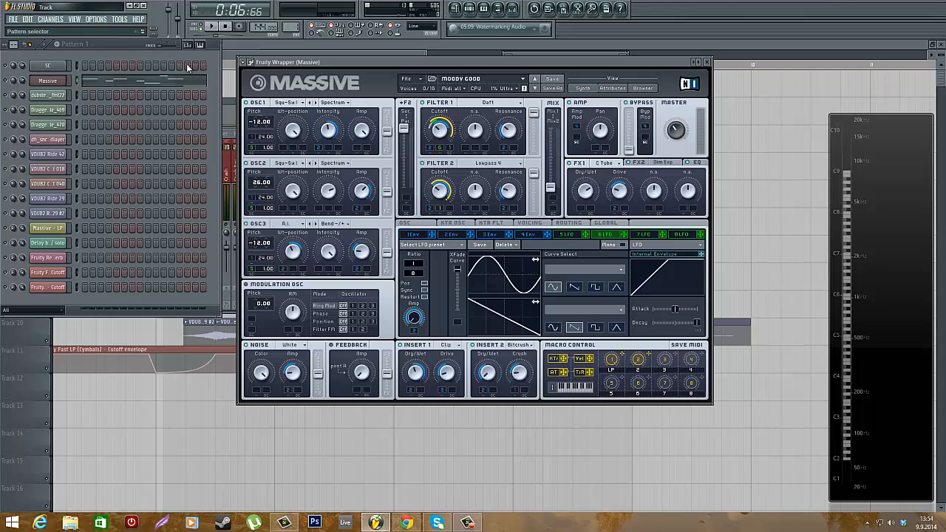
right_click(314, 25)
left_click(320, 43)
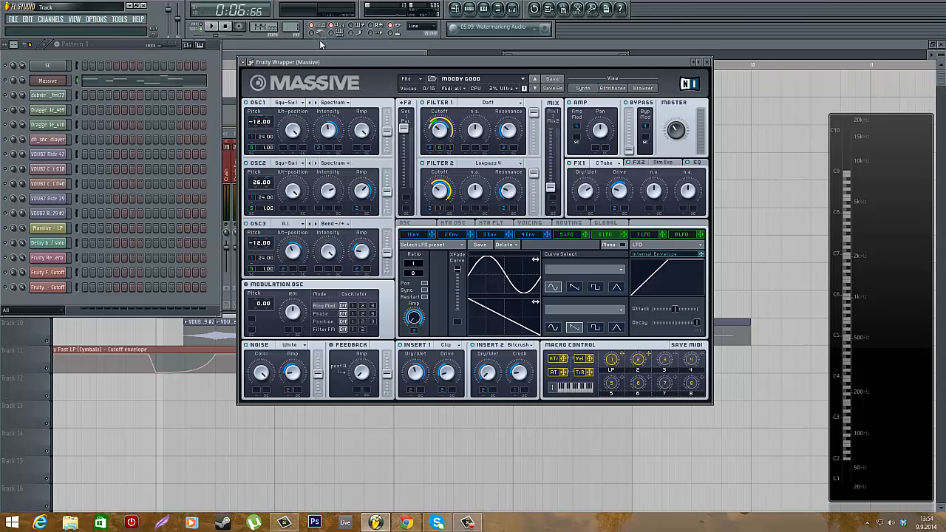
key("z")
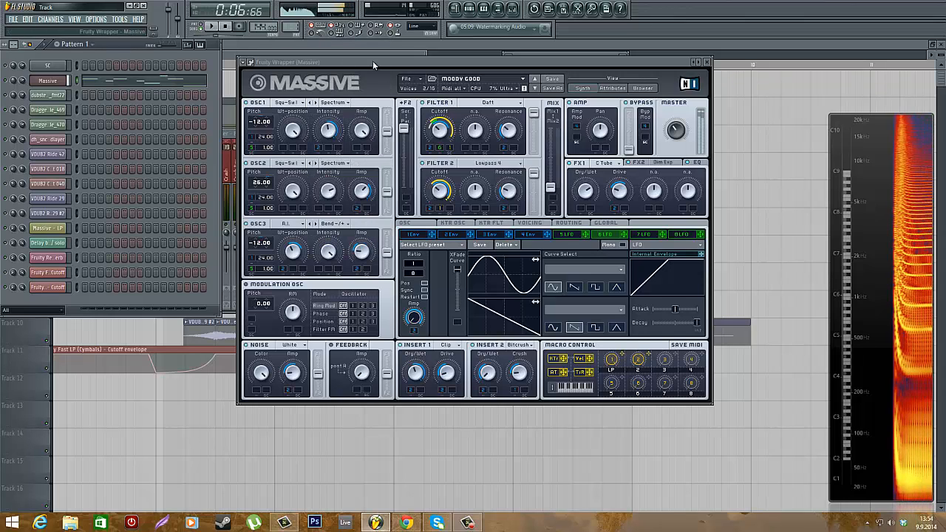
key("z")
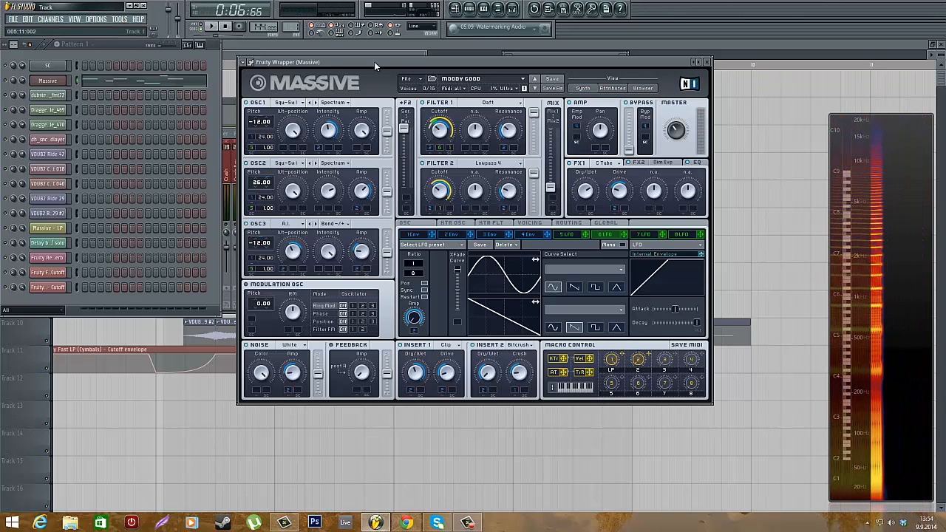
Switch between the Massive Voicing and OSC pages to review voicing, glide and pitchbend settings
left_click(531, 223)
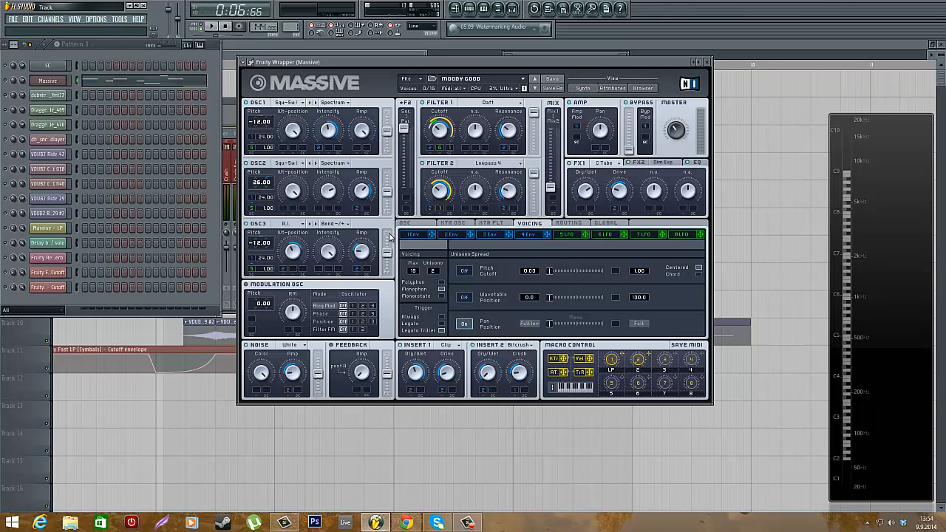
left_click(424, 226)
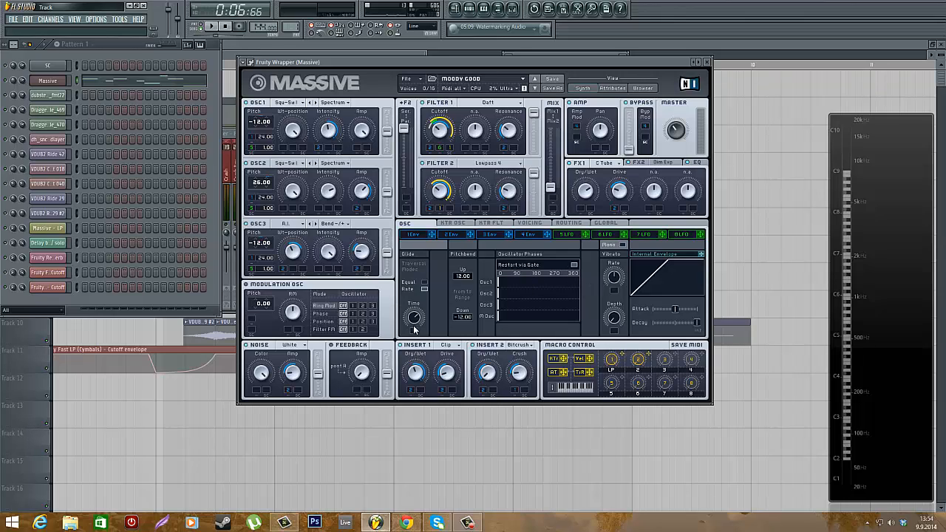
left_click(549, 225)
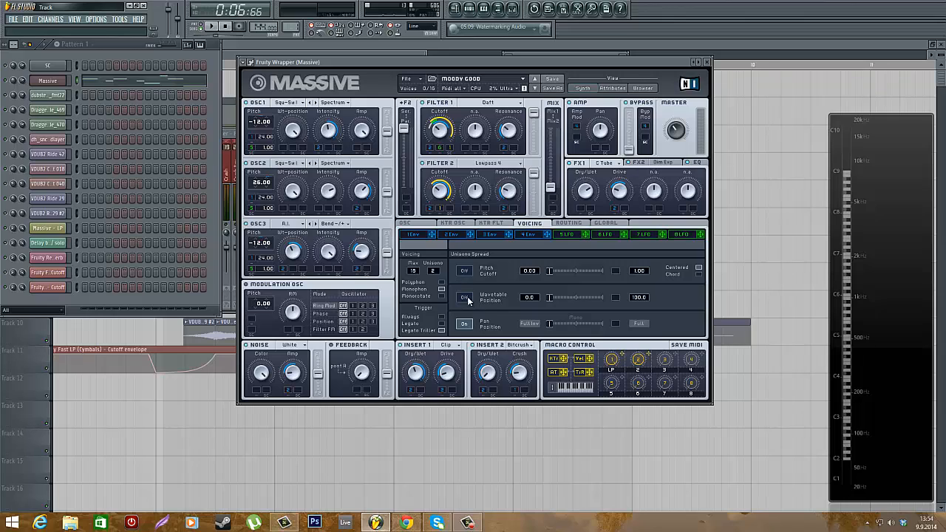
left_click(420, 224)
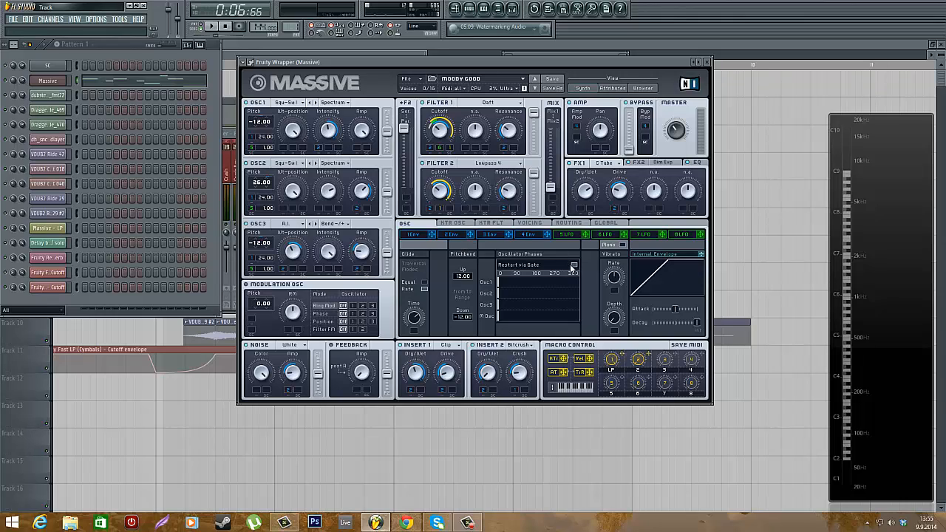
Check the Insert 1 effect type, then view the envelope 2 and envelope 1 pages
left_click(456, 349)
left_click(463, 396)
left_click(465, 234)
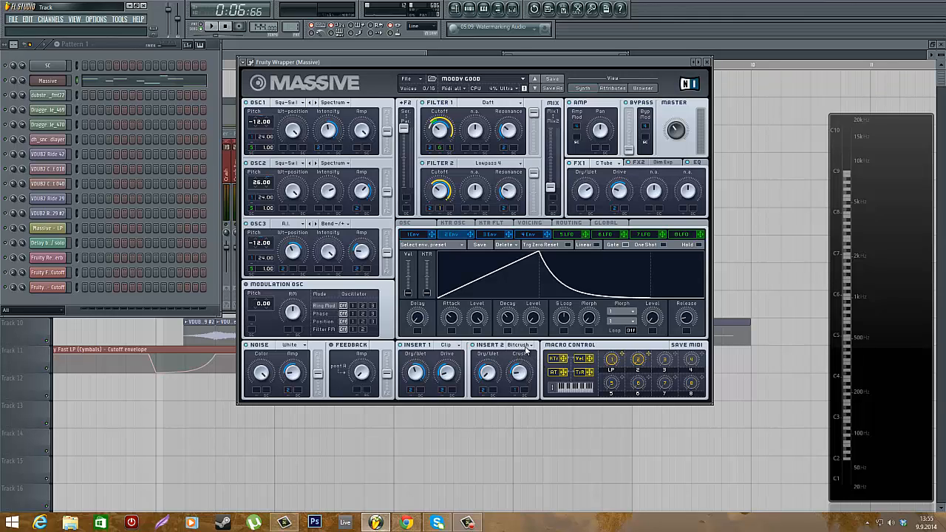
left_click(421, 235)
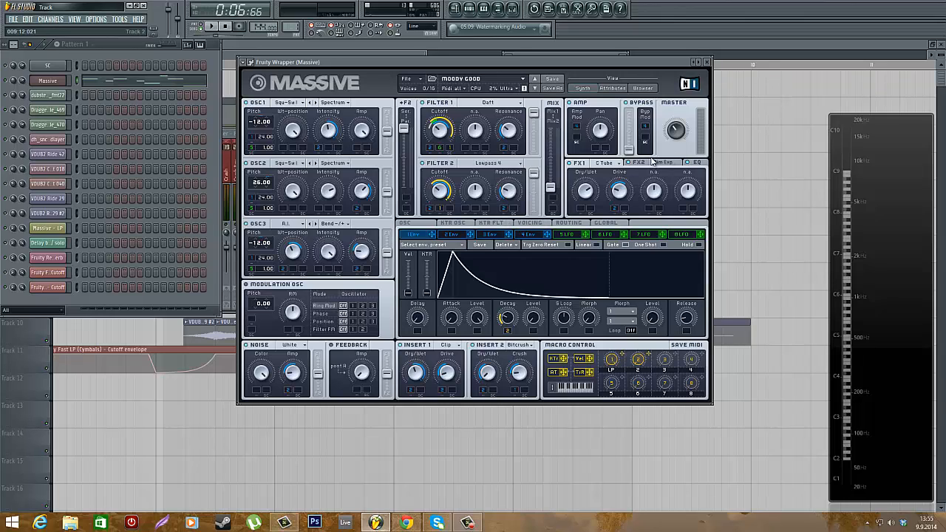
Review the FX1 effect type list, the FX2 Dim Expander and EQ sections, then return to envelope 2
left_click(608, 167)
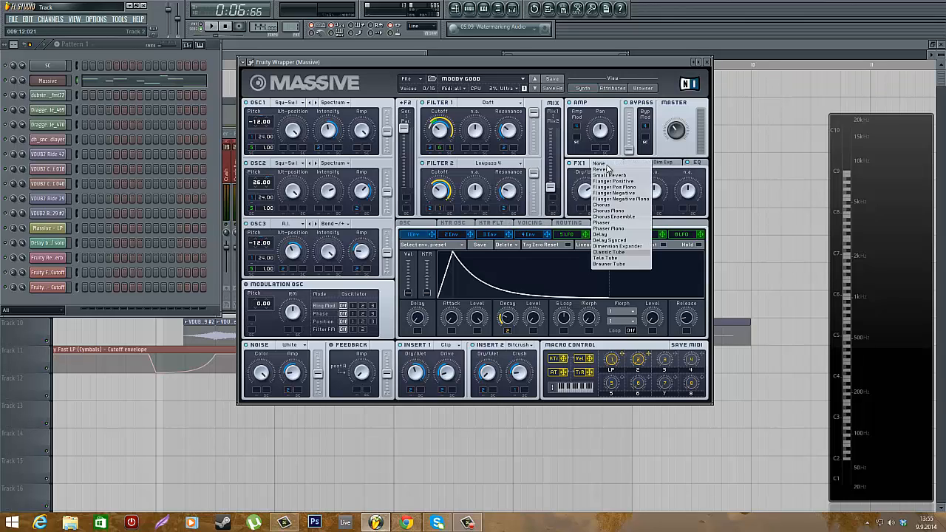
left_click(623, 253)
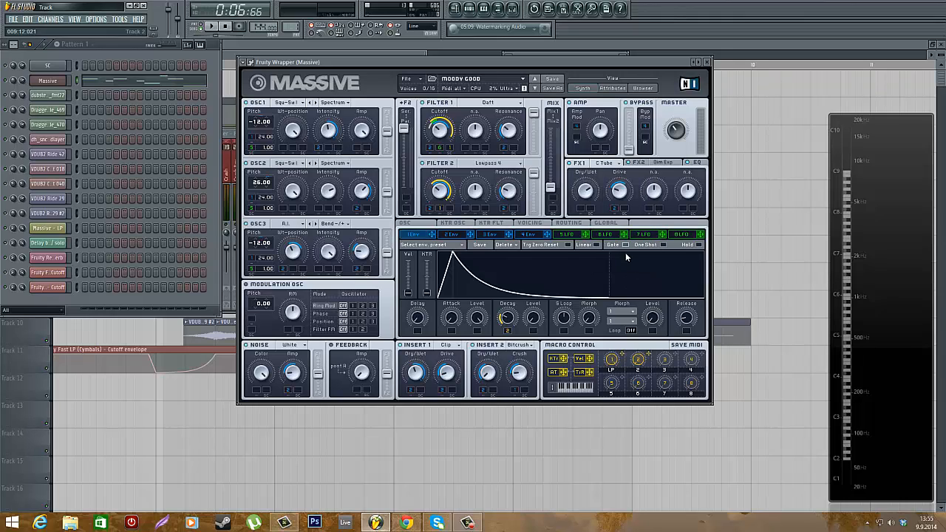
left_click(667, 165)
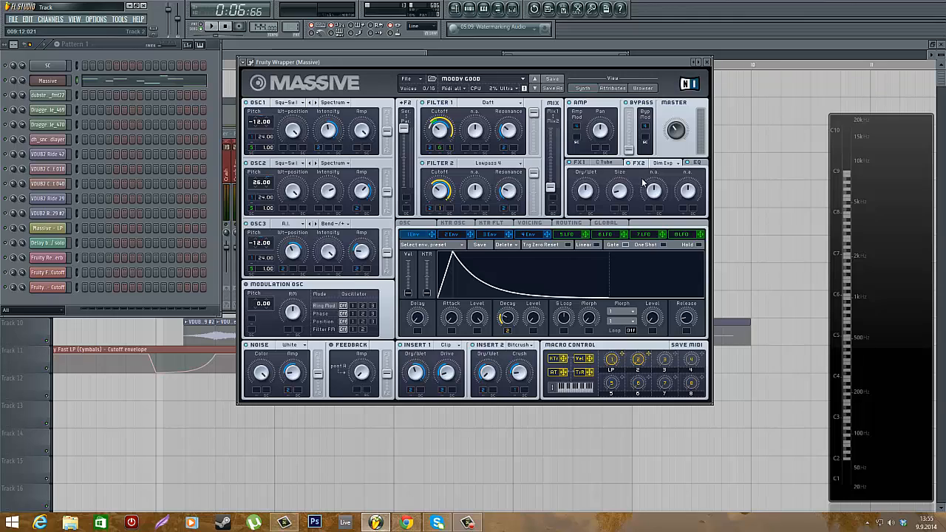
left_click(623, 193)
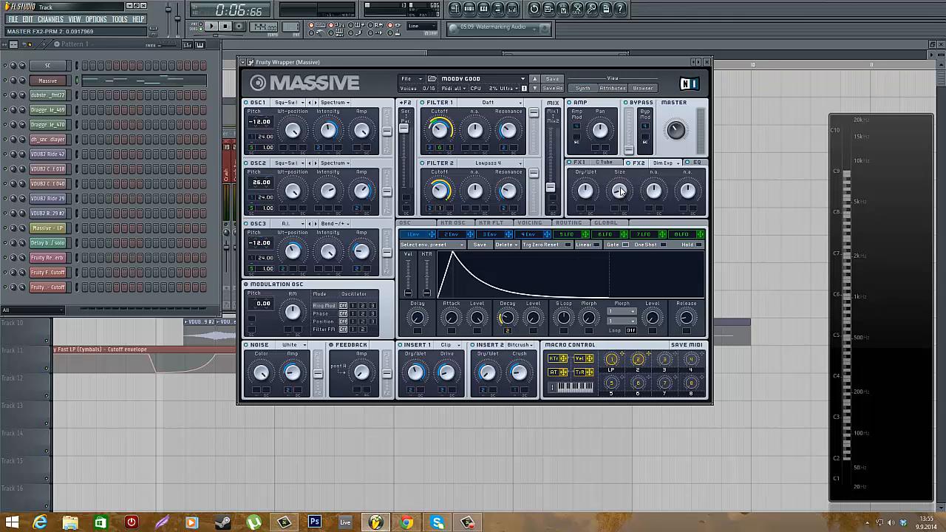
left_click_drag(621, 190, 622, 188)
left_click(697, 162)
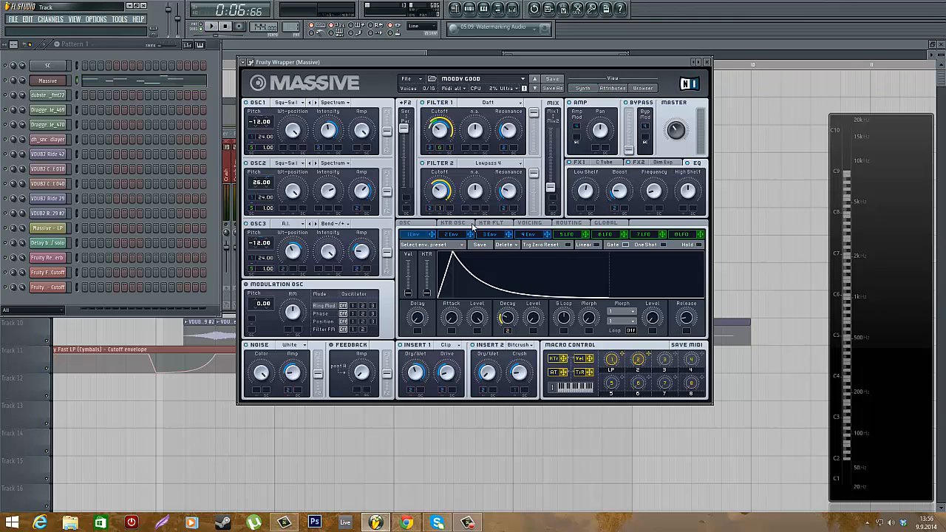
left_click(446, 235)
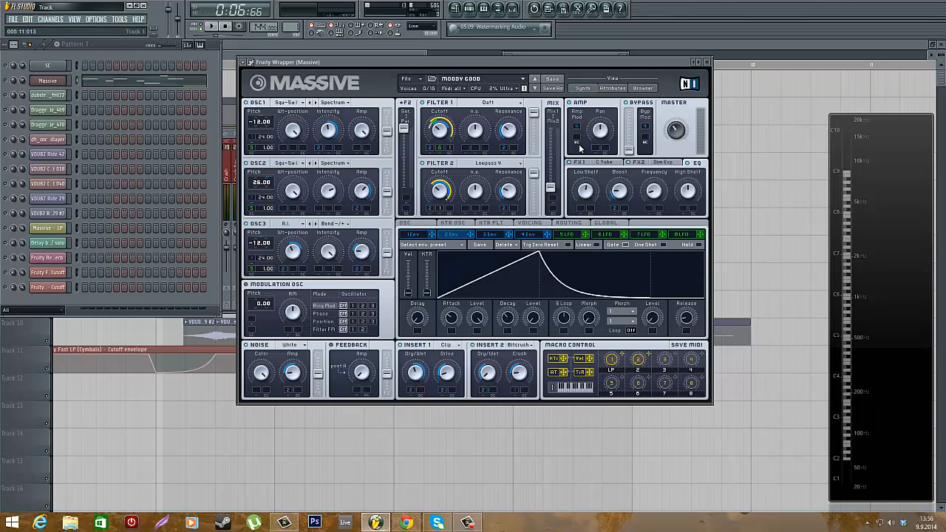
Close the Massive window, move the mixer to the centre of the screen and start playback
left_click(707, 62)
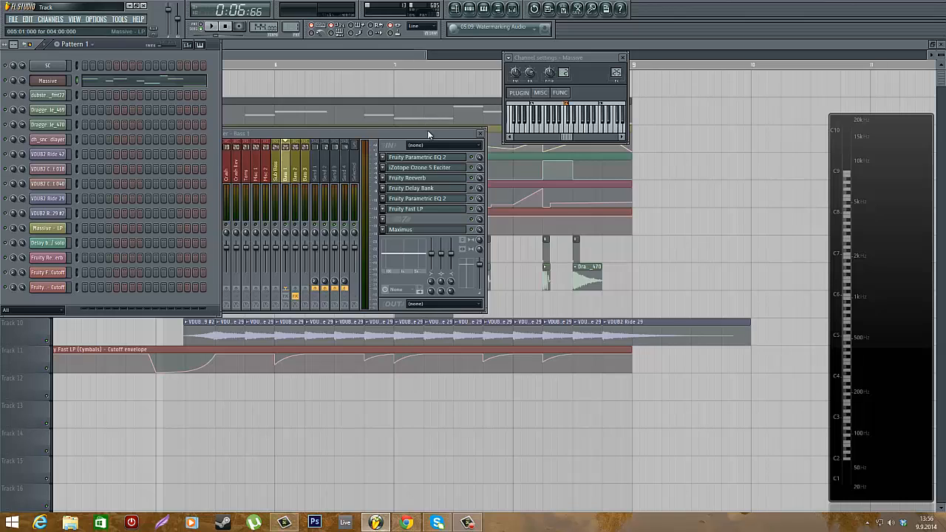
left_click_drag(427, 132, 584, 123)
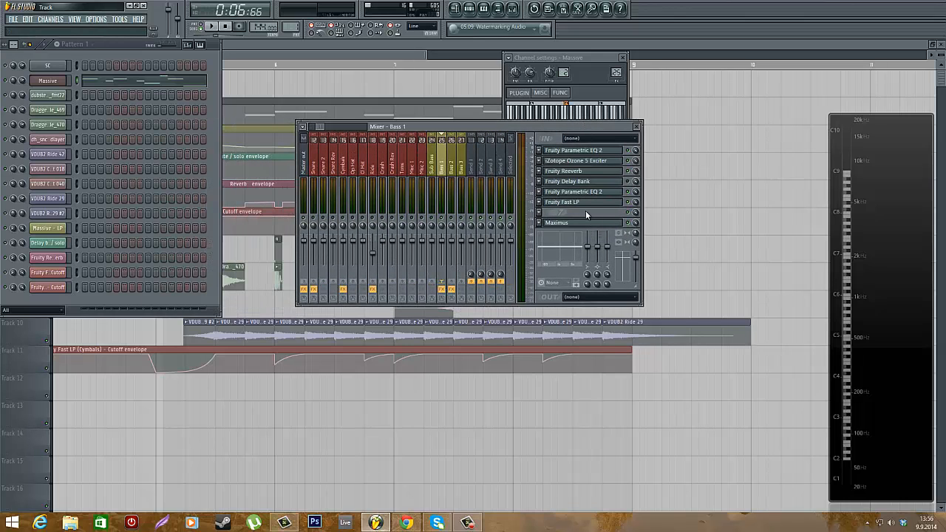
key("space")
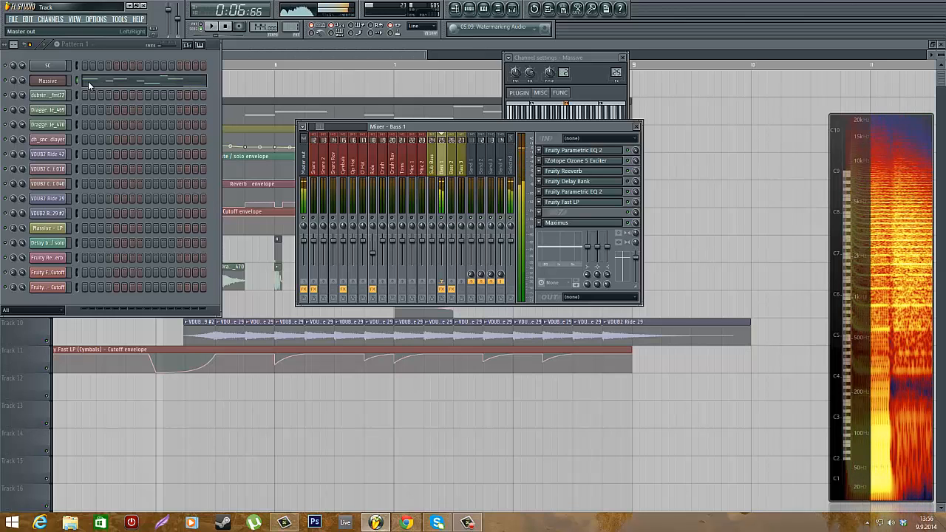
Reopen the Massive plugin from its channel and play a bass note
left_click(47, 79)
left_click_drag(619, 366, 612, 400)
left_click(138, 47)
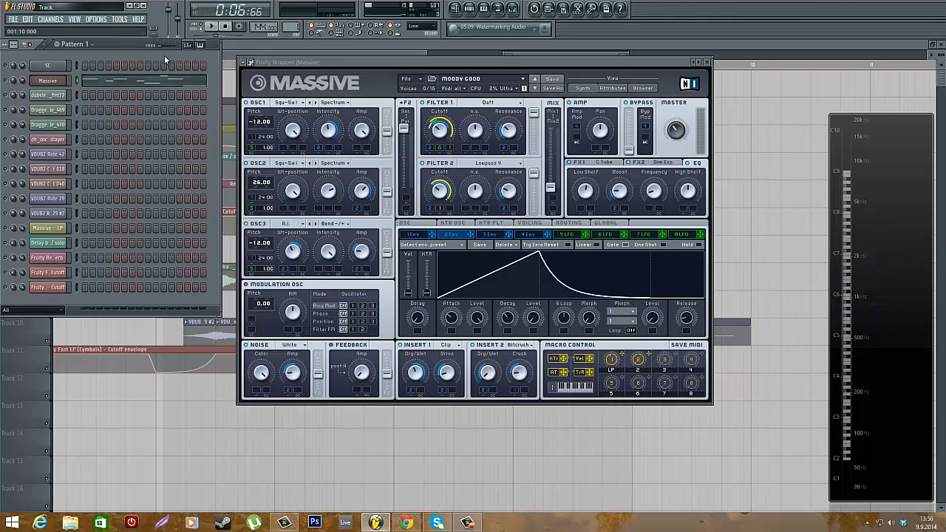
key("z")
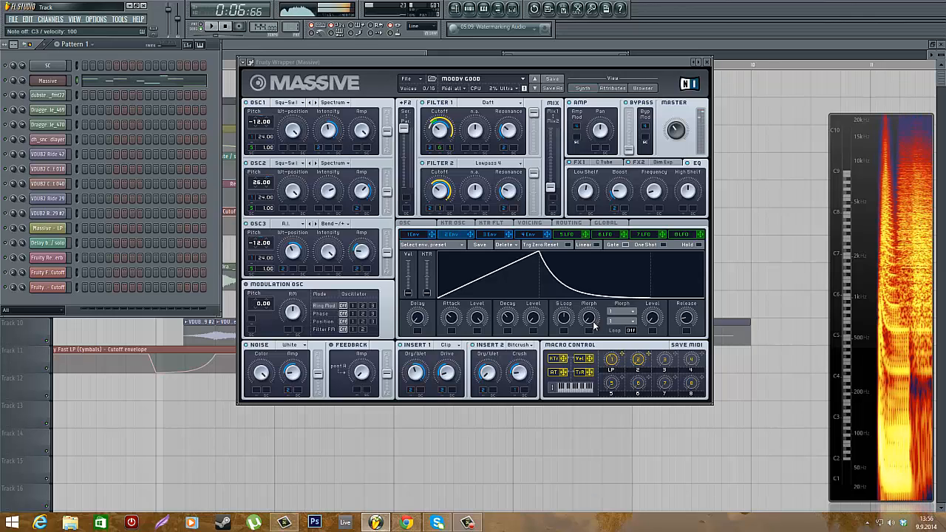
Open the mixer and the Bass 1 track's Fruity Parametric EQ 2 while auditioning bass notes
key("F9")
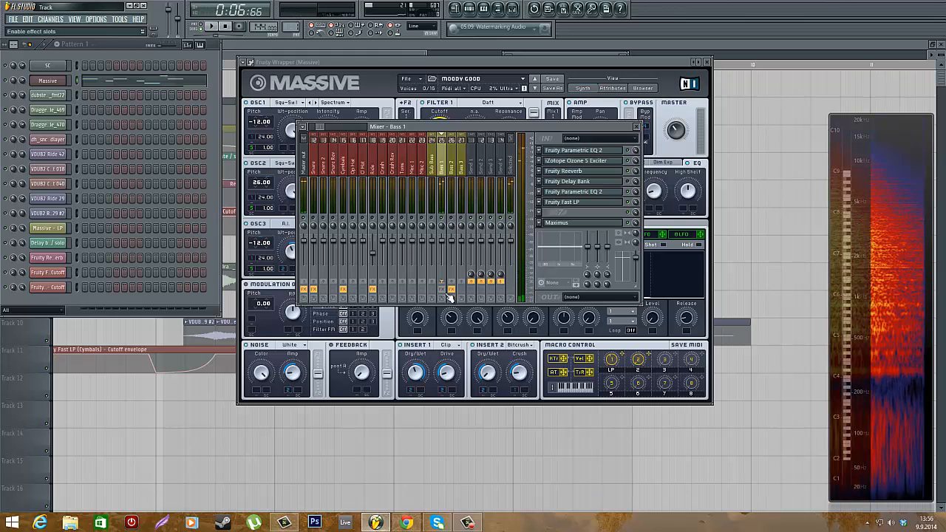
key("z")
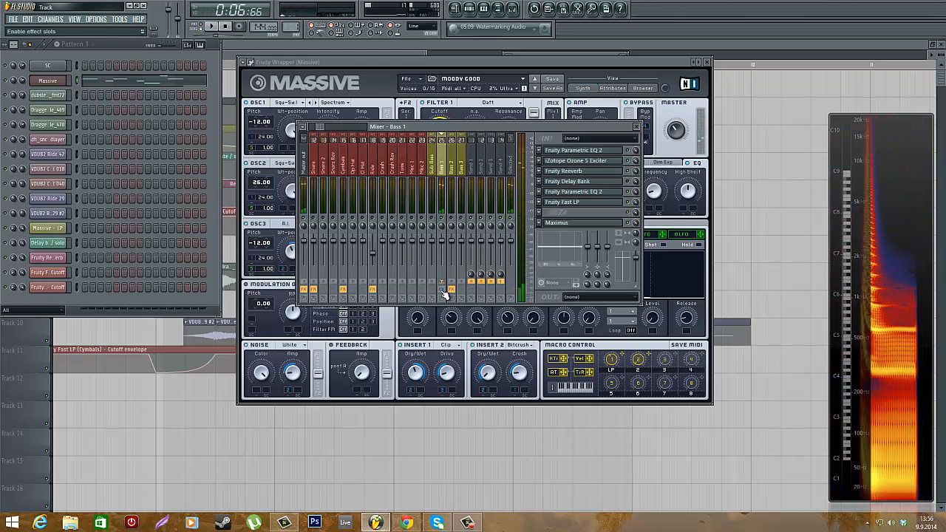
key("z")
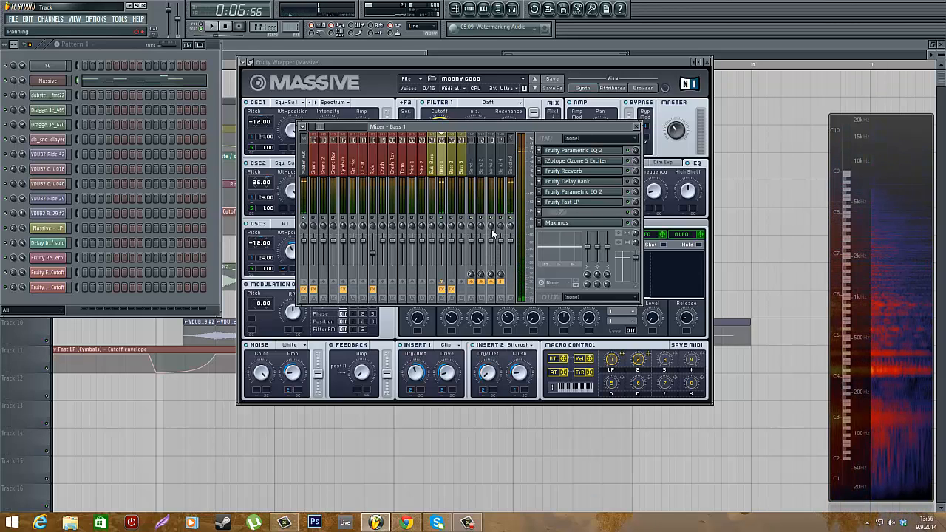
left_click(603, 152)
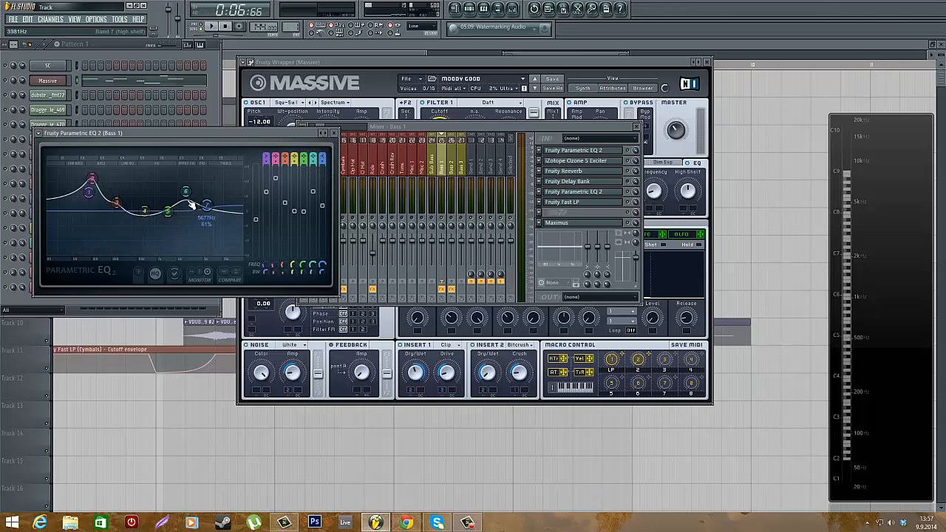
key("z")
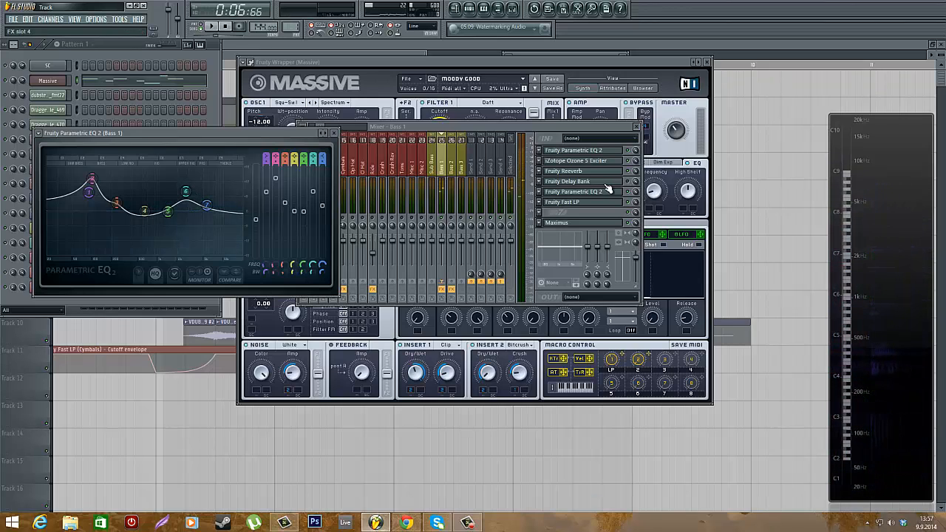
Open the Bass 1 iZotope Ozone 5 Exciter, audition a note through it, then close it
left_click(576, 161)
left_click_drag(340, 205, 272, 63)
left_click(606, 123)
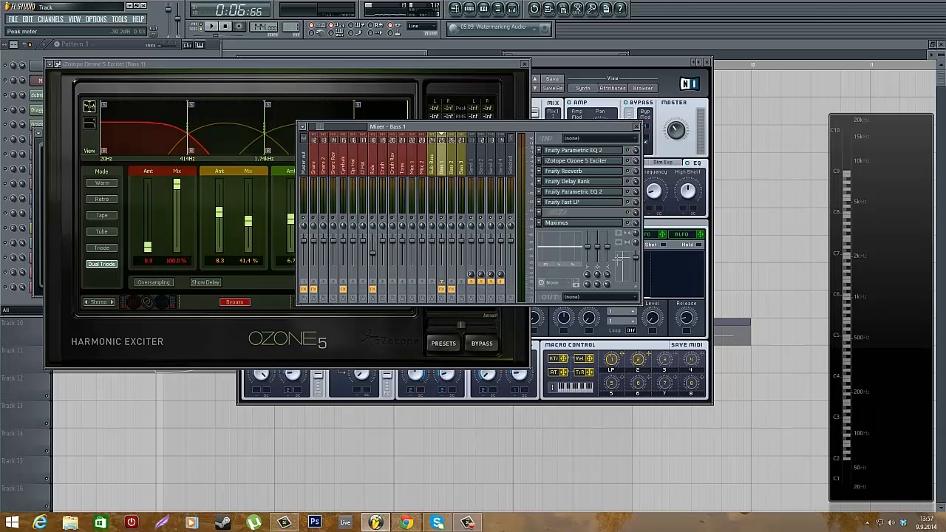
key("z")
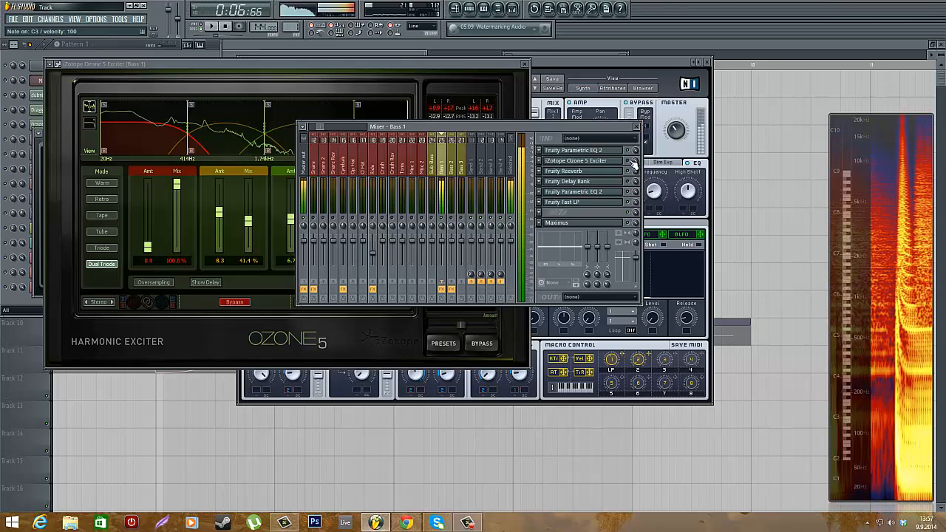
left_click(264, 64)
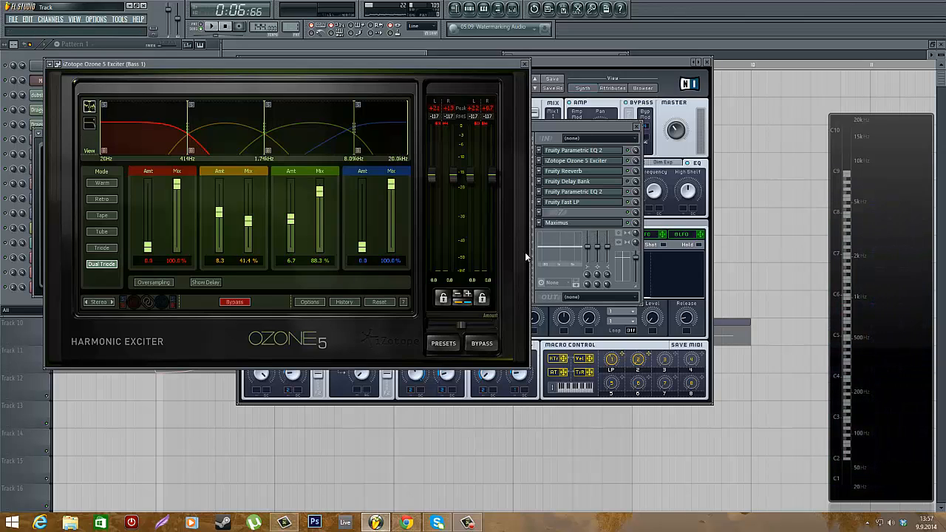
left_click(523, 64)
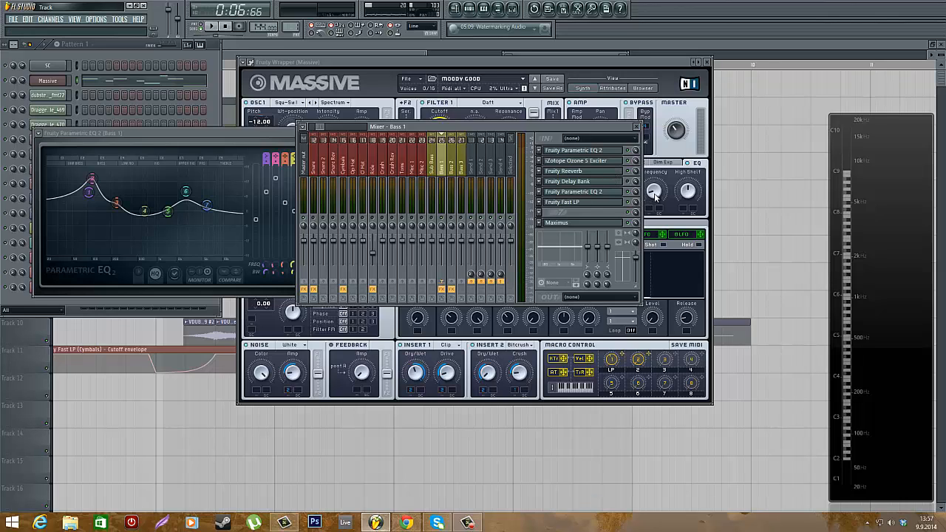
Open the Bass 1 Fruity Reeverb, move its window onto the mixer and close the EQ window
left_click(588, 171)
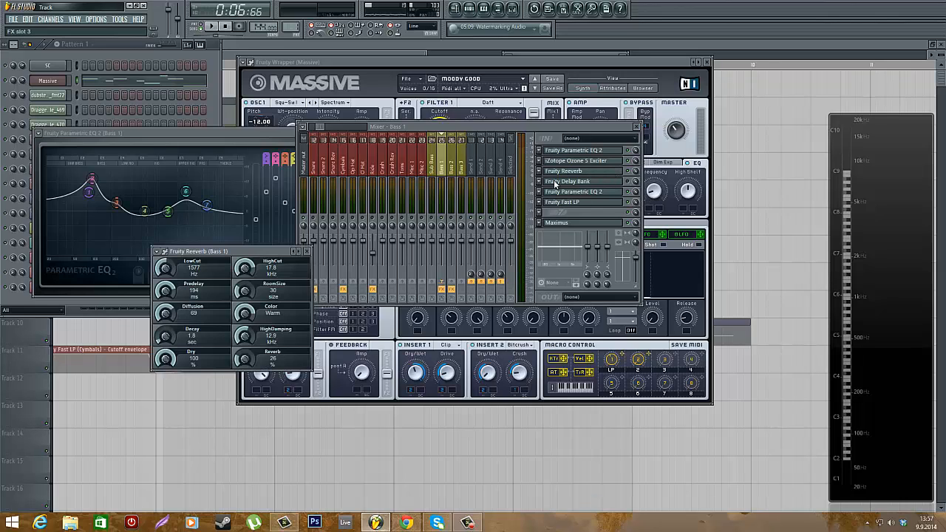
left_click_drag(207, 247, 369, 207)
left_click(272, 143)
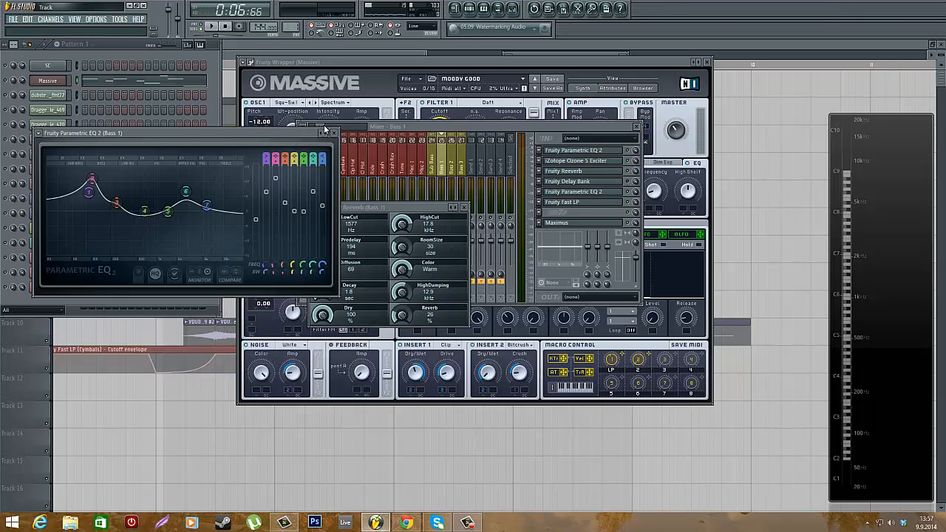
left_click(329, 134)
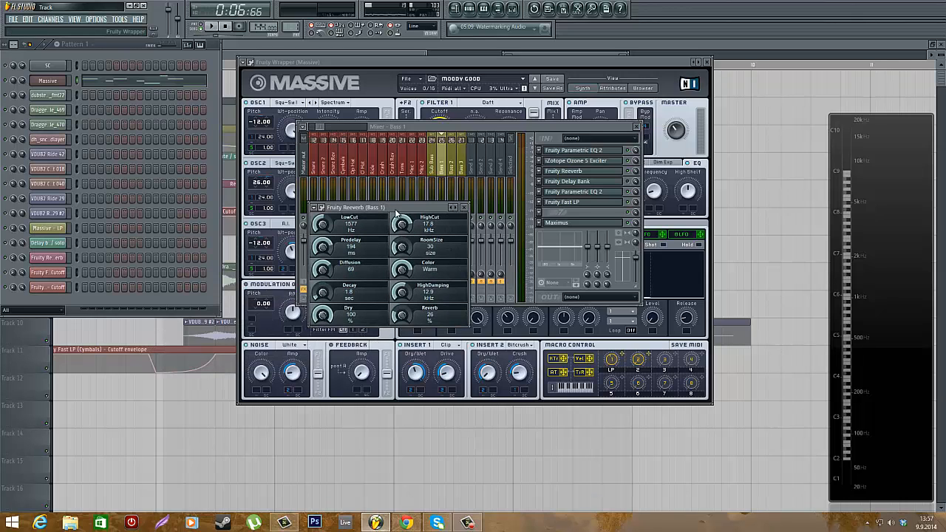
Close the Fruity Reeverb window and open the second Fruity Parametric EQ 2 on the Bass 1 track
left_click_drag(396, 215, 381, 104)
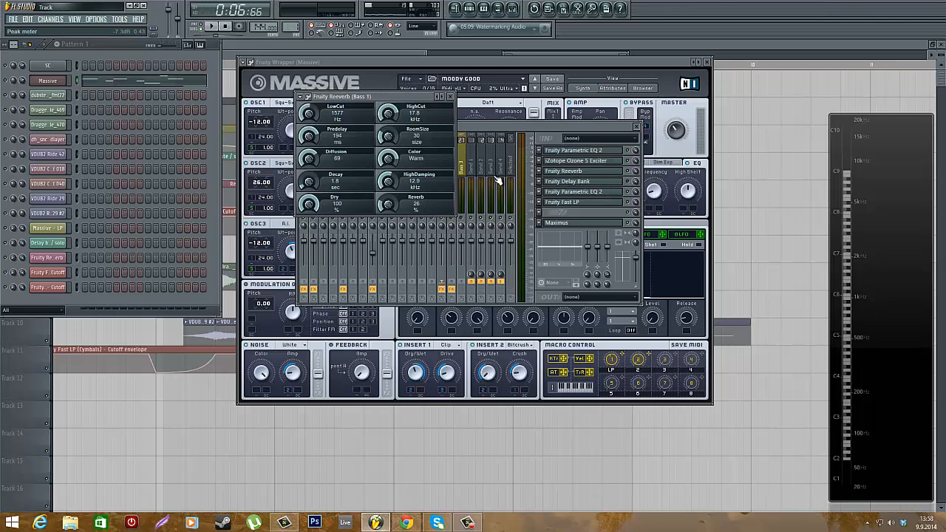
left_click(451, 97)
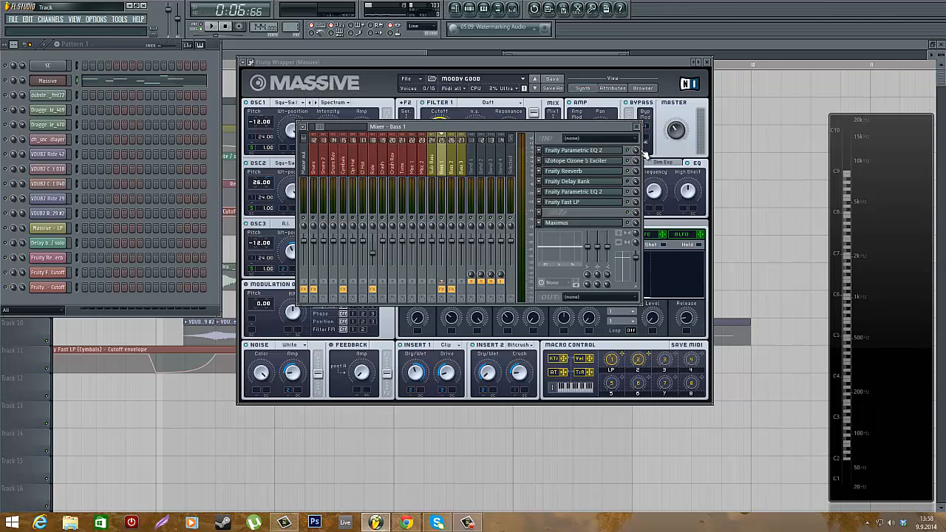
left_click(584, 192)
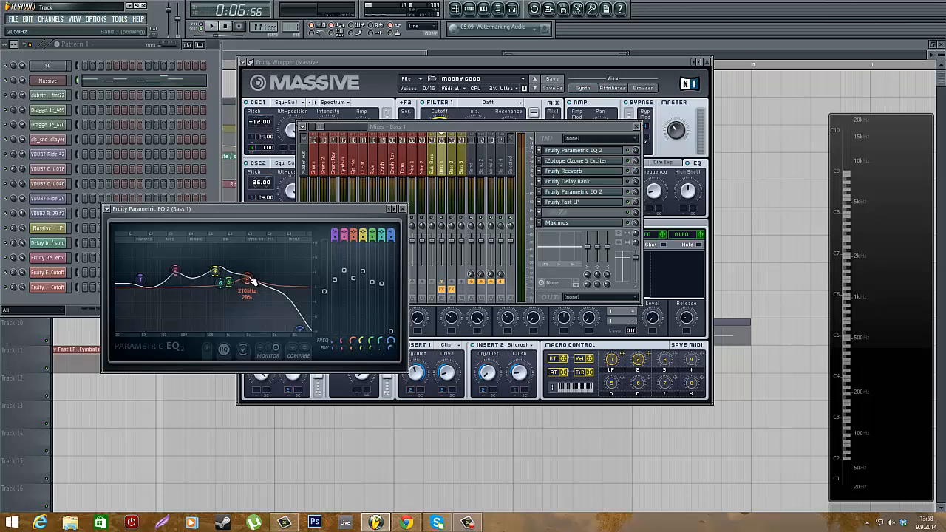
Play the track while switching the second Parametric EQ 2 off and on, then close its window
mouse_move(309, 330)
left_mouse_down()
mouse_move(281, 330)
mouse_move(309, 330)
left_mouse_up()
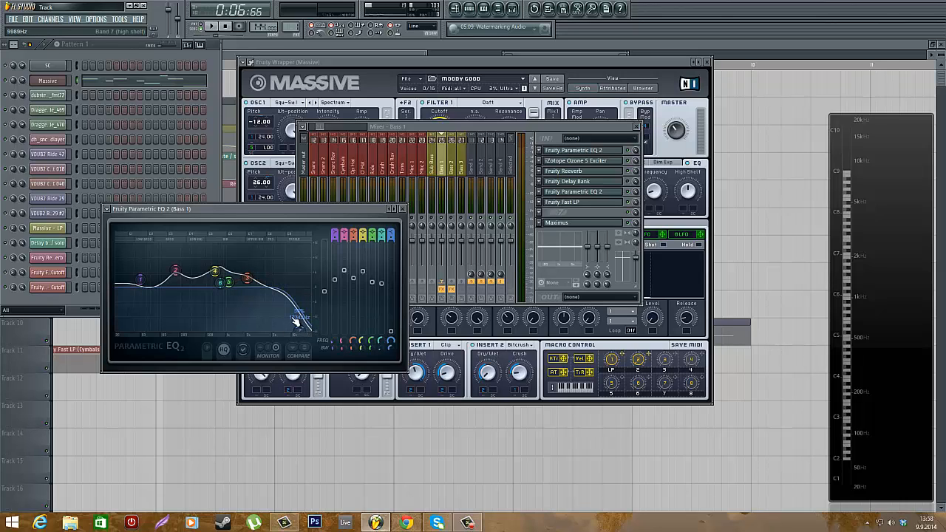
left_click(632, 194)
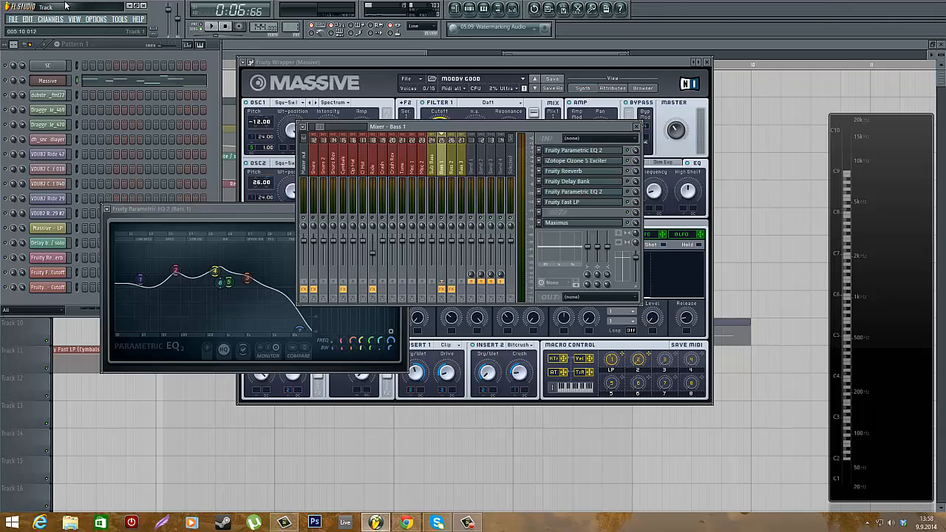
left_click(119, 53)
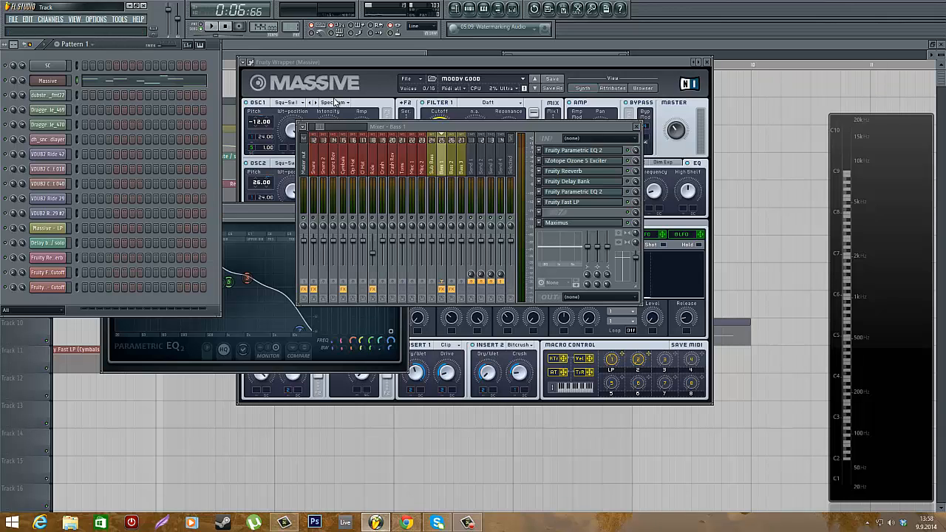
left_click(634, 194)
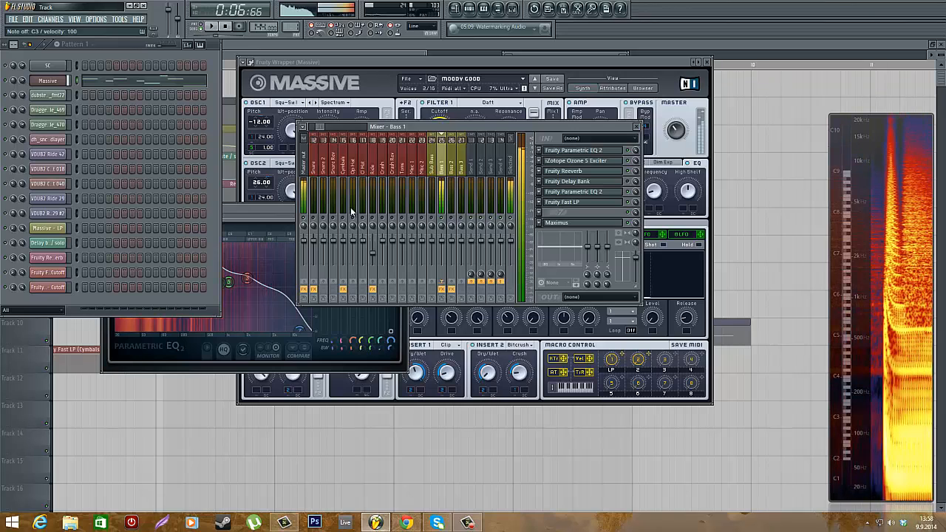
left_click_drag(241, 212, 372, 171)
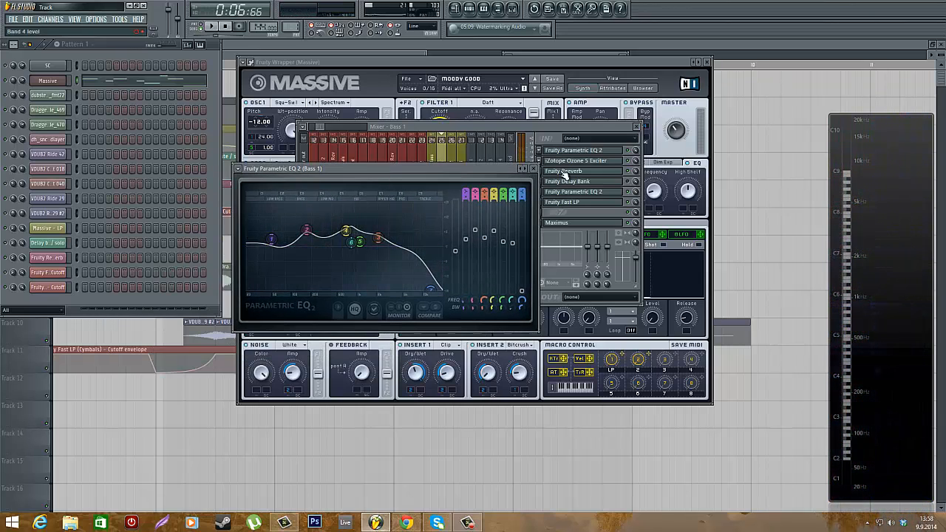
left_click(535, 169)
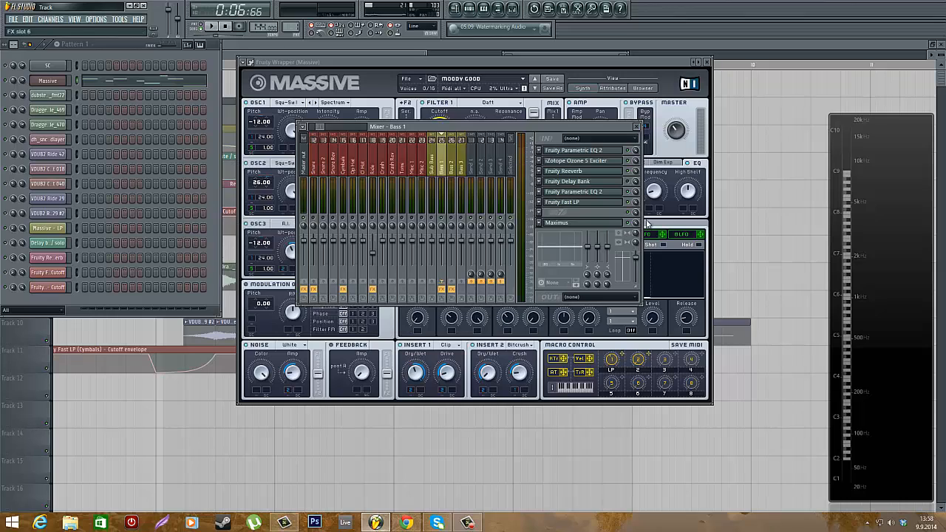
Look at the Fruity Fast LP on Bass 1, then open the Maximus plugin and move its window
left_click(604, 205)
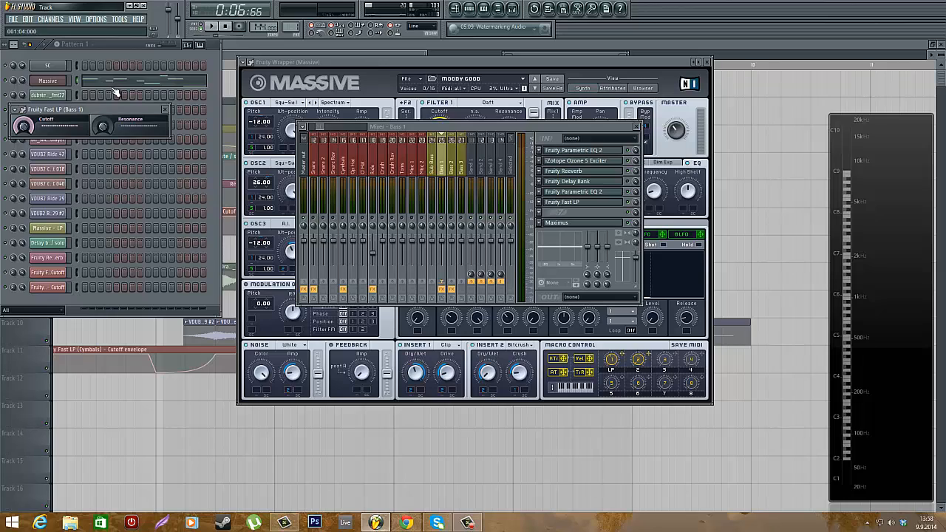
left_click(167, 109)
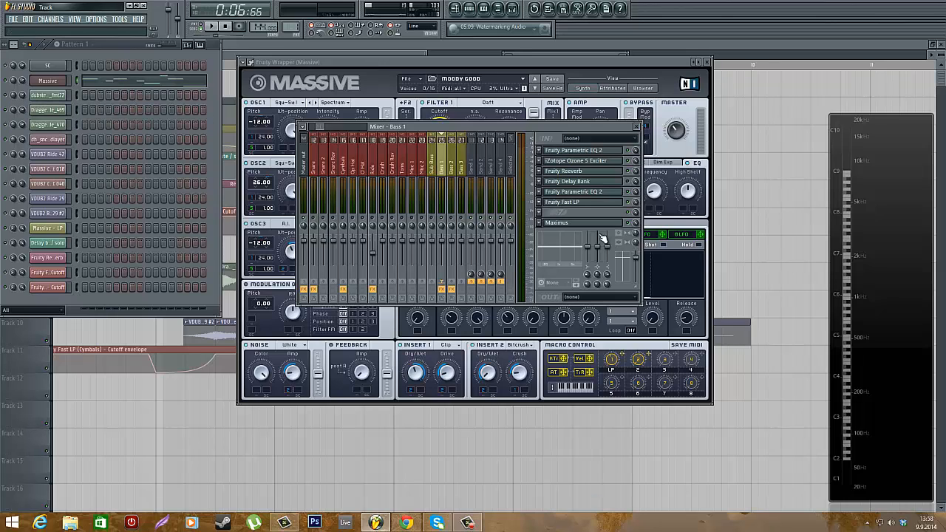
left_click(565, 225)
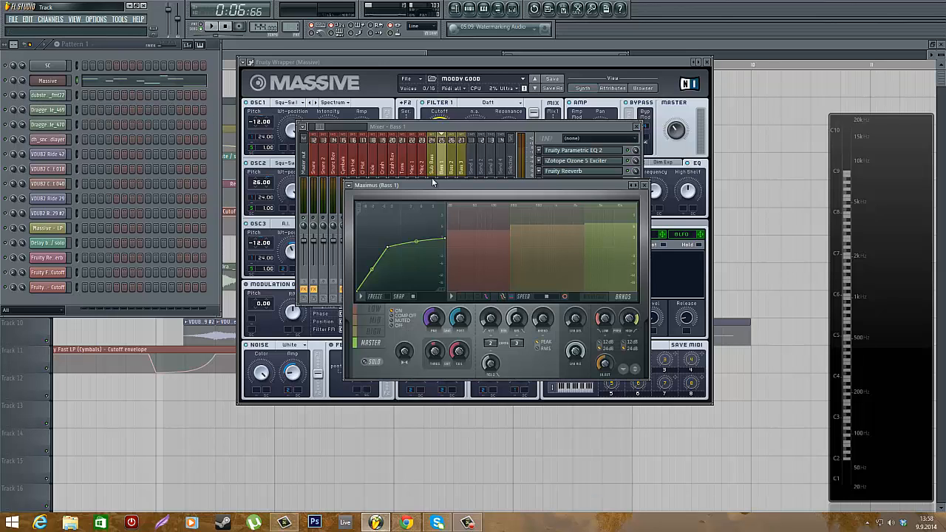
left_click_drag(435, 186, 261, 97)
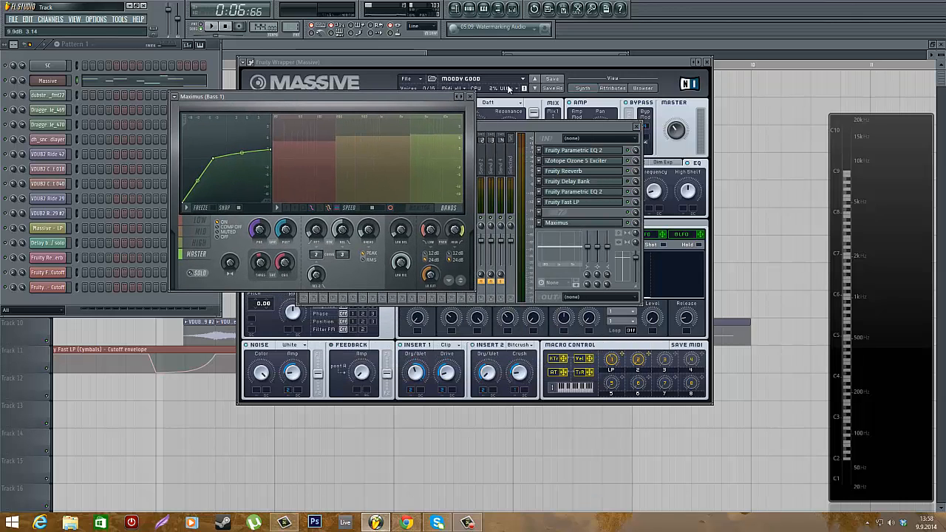
Adjust the Maximus master and mid band compression curves and close the plugin
left_click(460, 98)
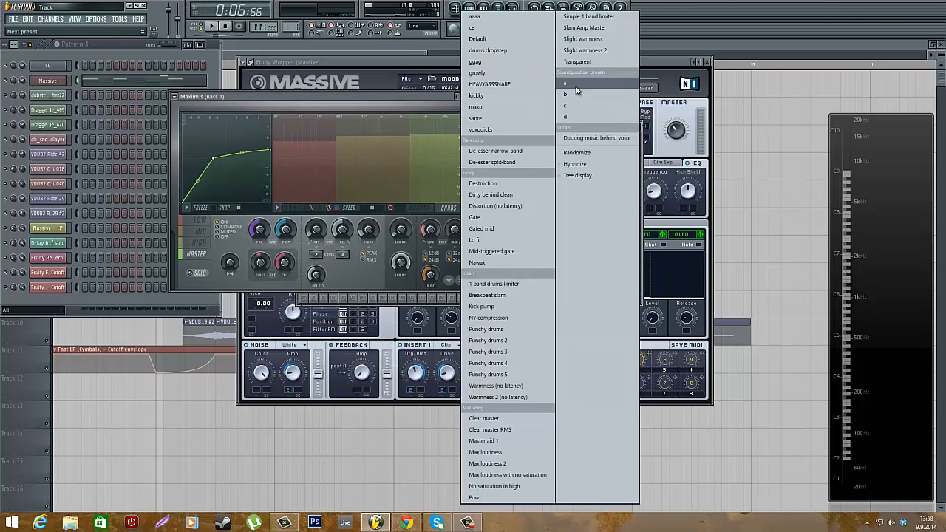
left_click(412, 99)
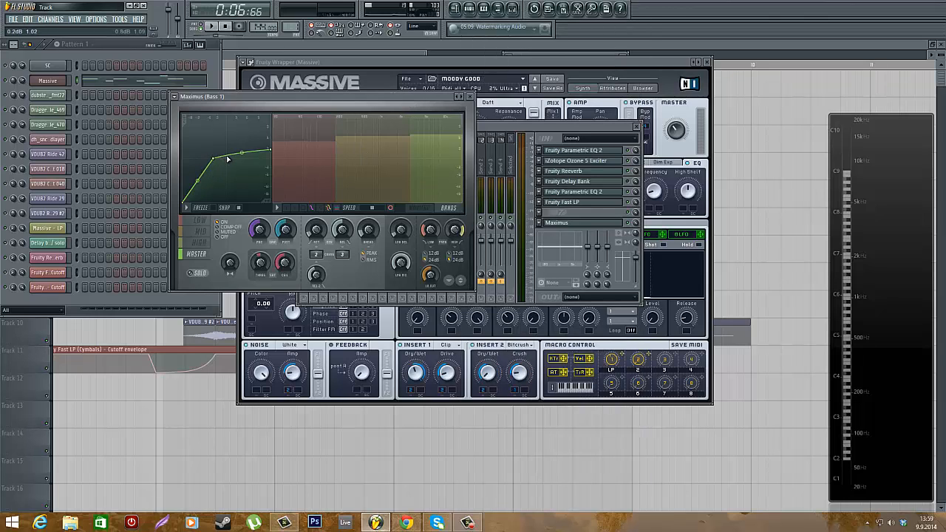
left_click_drag(213, 157, 209, 160)
left_click(189, 246)
left_click(200, 231)
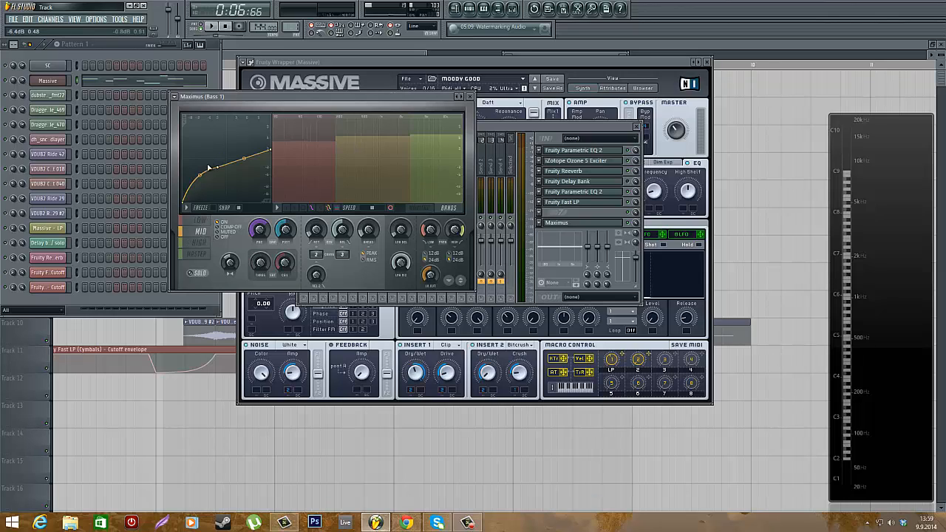
left_click_drag(210, 167, 200, 177)
key("z")
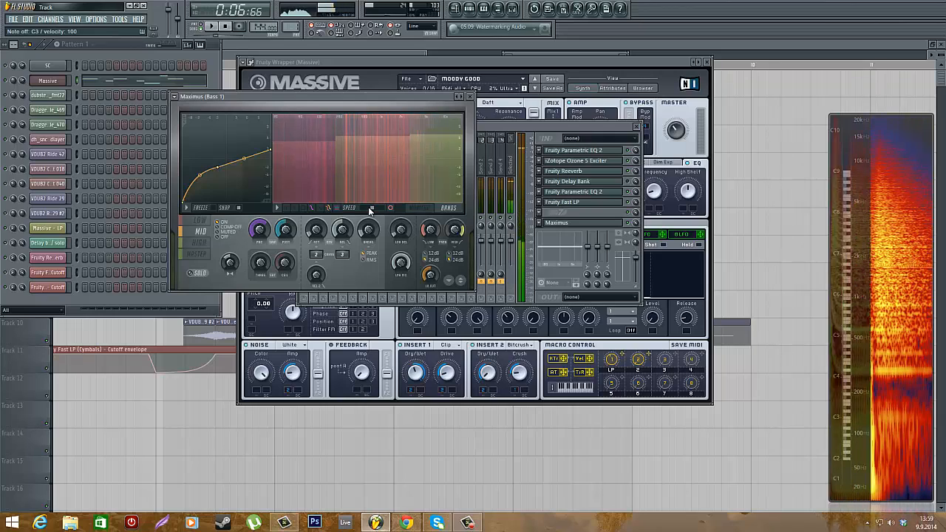
left_click(472, 96)
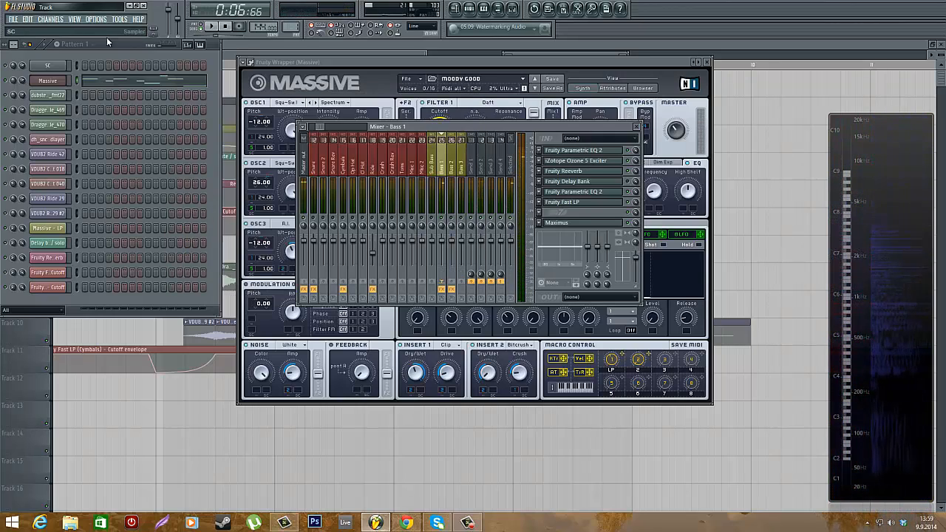
Open the Massive piano roll, enlarge it to view the bass notes, then close it
left_click(116, 86)
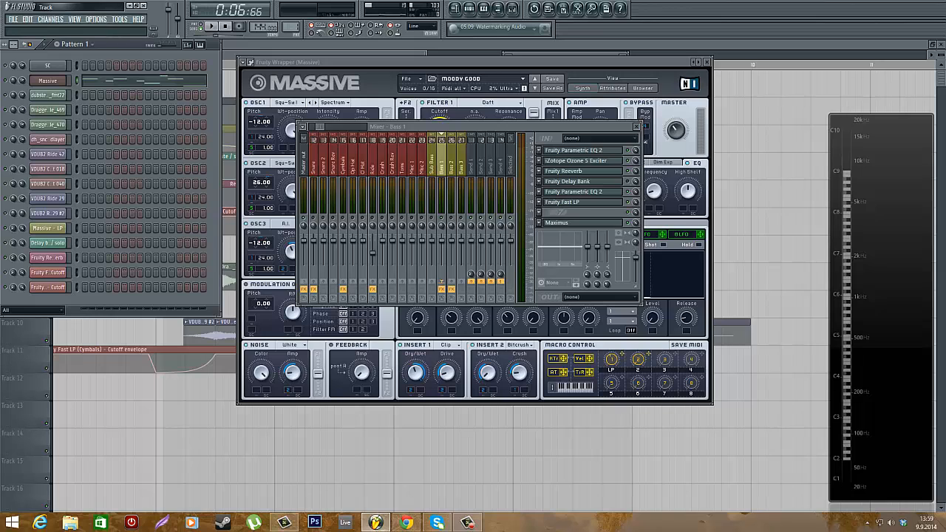
left_click_drag(541, 155, 286, 180)
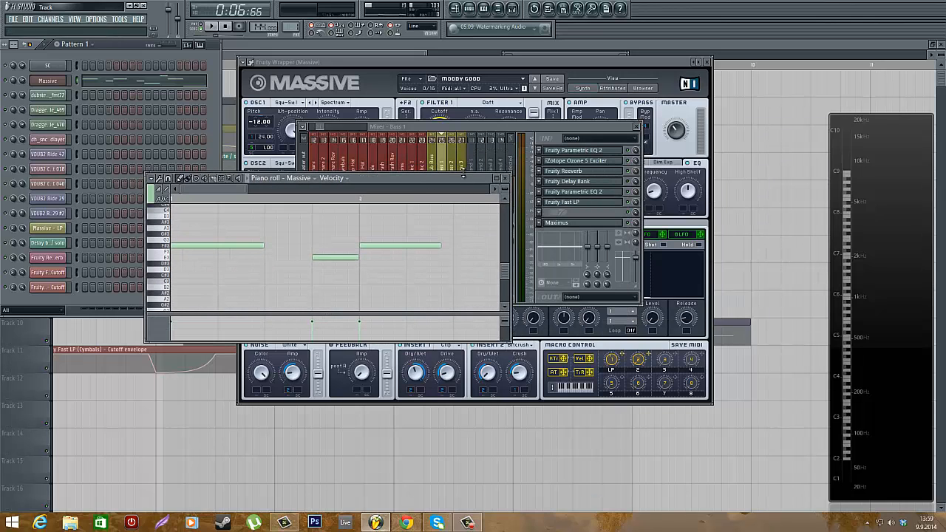
left_click_drag(463, 175, 464, 1)
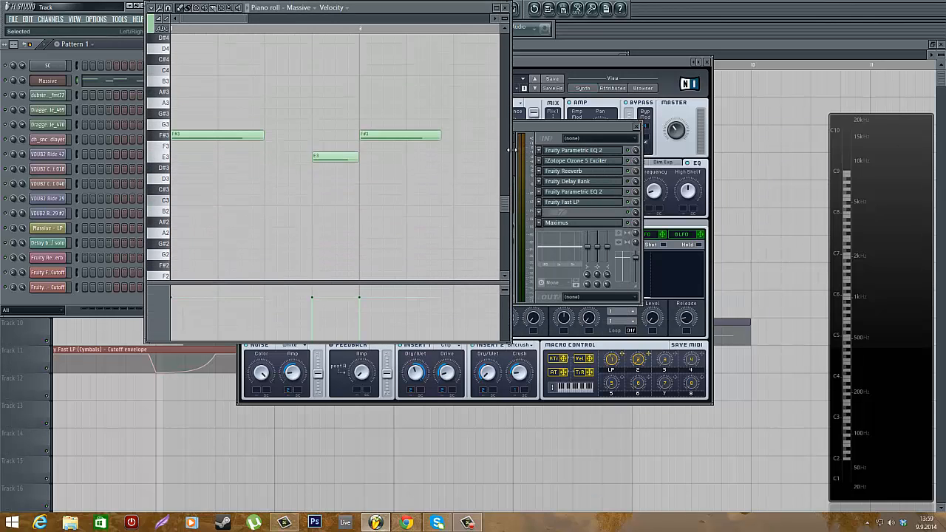
left_click_drag(508, 150, 808, 156)
scroll(481, 190, "down", 8)
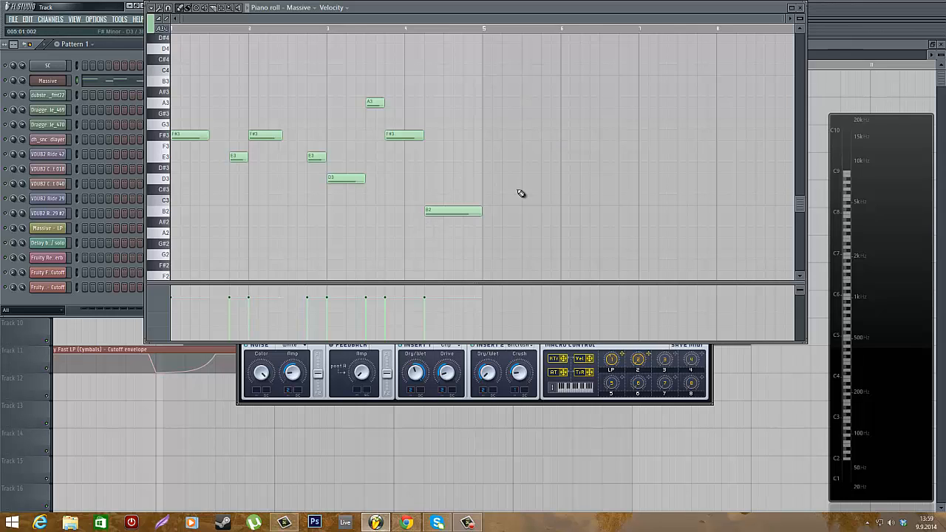
left_click(805, 8)
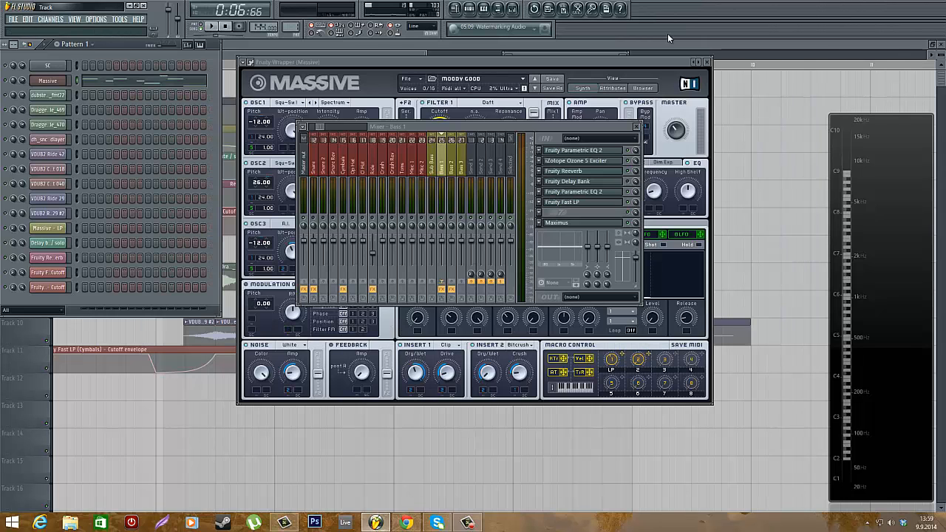
Open the playlist and zoom in on the arrangement's automation envelopes and clips
left_click(480, 42)
scroll(331, 220, "down", 5)
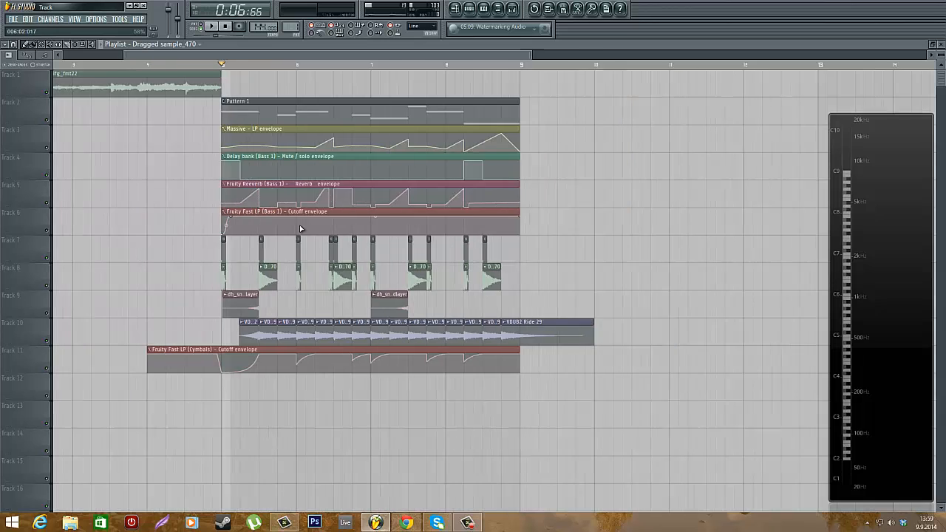
scroll(173, 236, "up", 3)
scroll(317, 156, "down", 1)
scroll(334, 175, "up", 2)
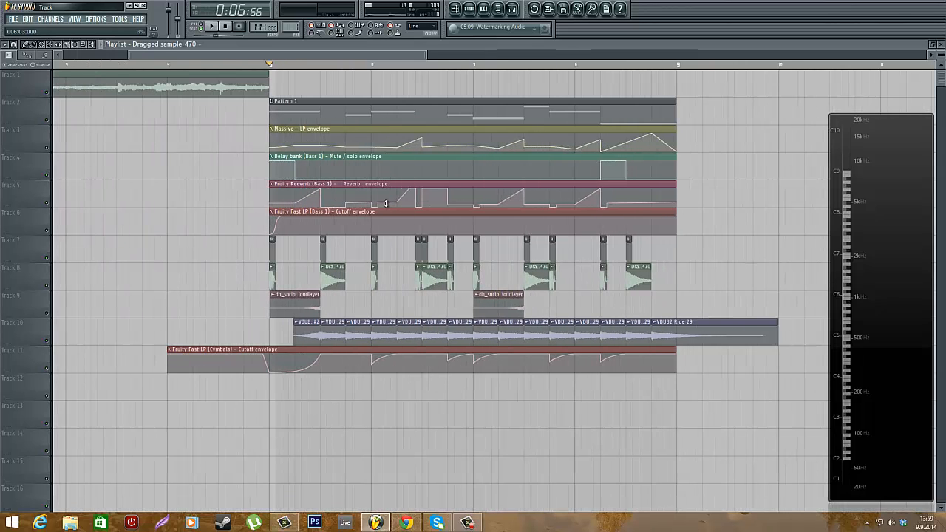
scroll(348, 218, "up", 1)
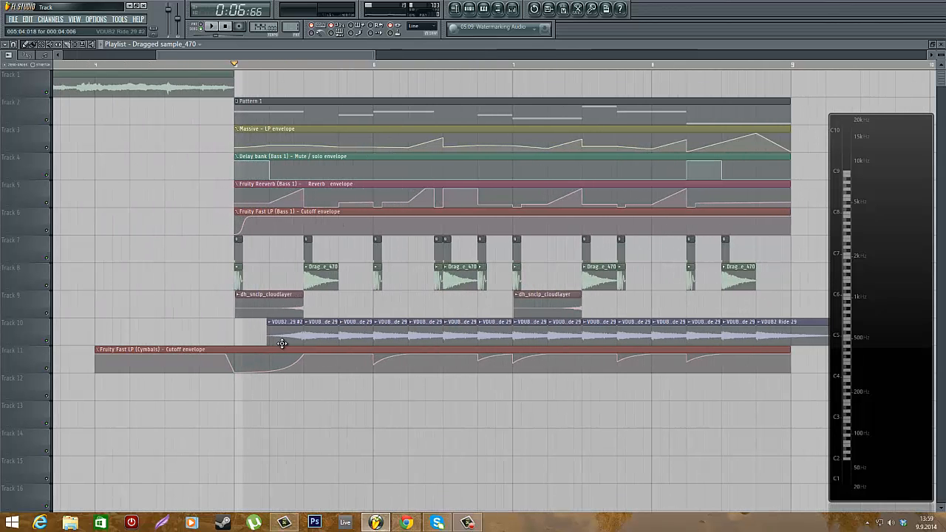
scroll(281, 340, "up", 2)
scroll(324, 191, "down", 2)
scroll(442, 205, "up", 1)
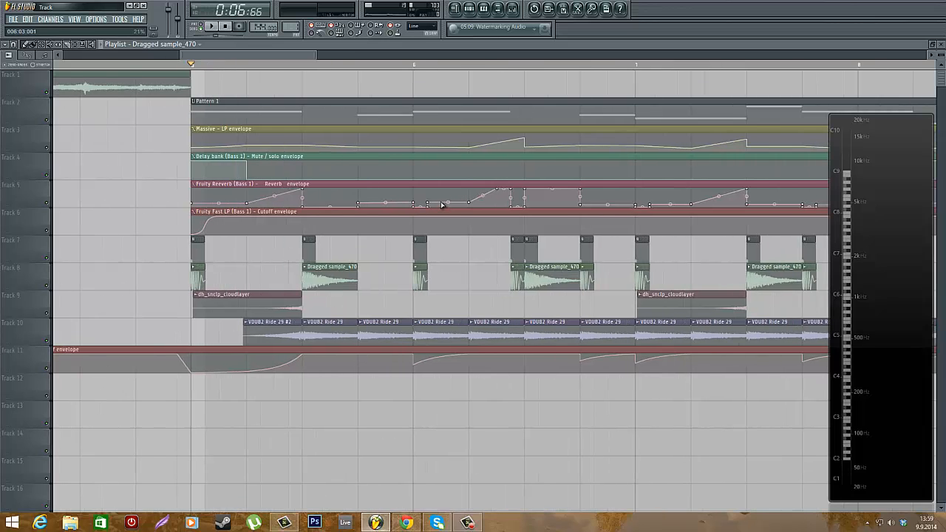
Open the mixer, start playback and inspect the Bass 1 Fruity Delay Bank settings
left_click(515, 9)
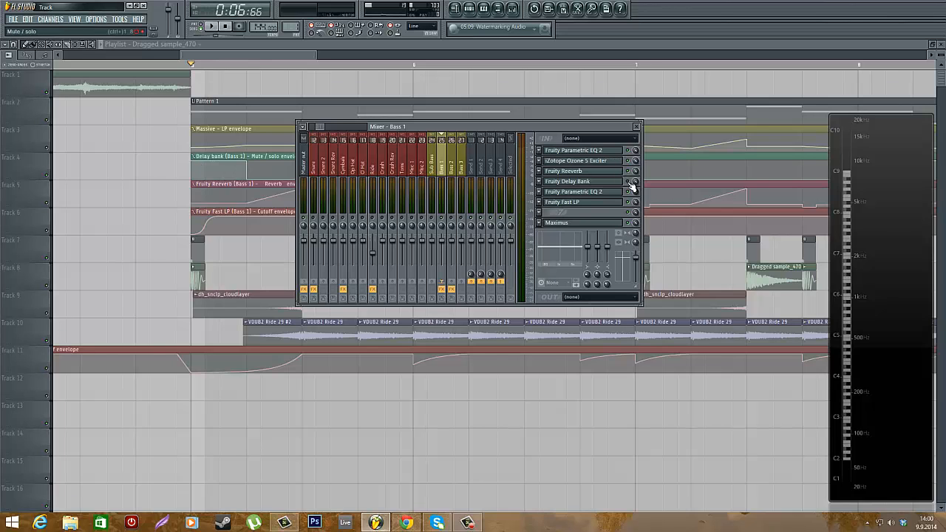
key("space")
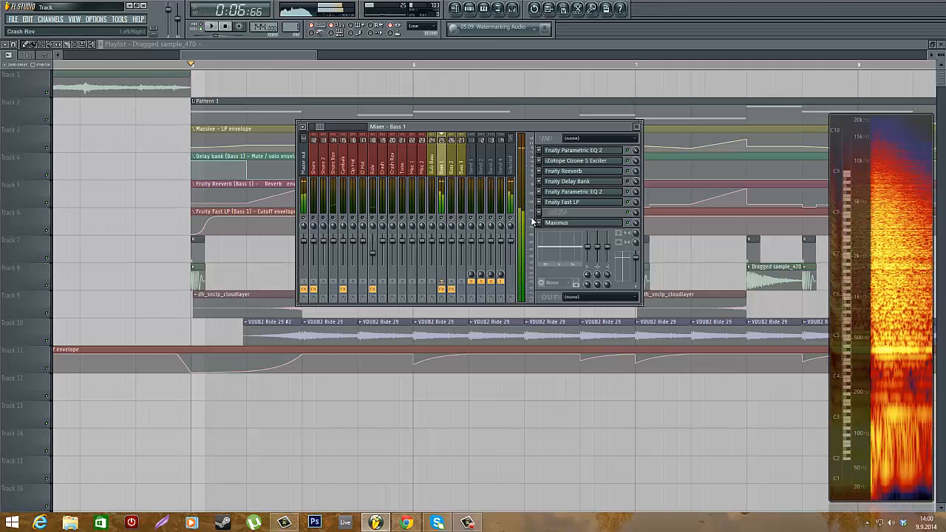
left_click(601, 186)
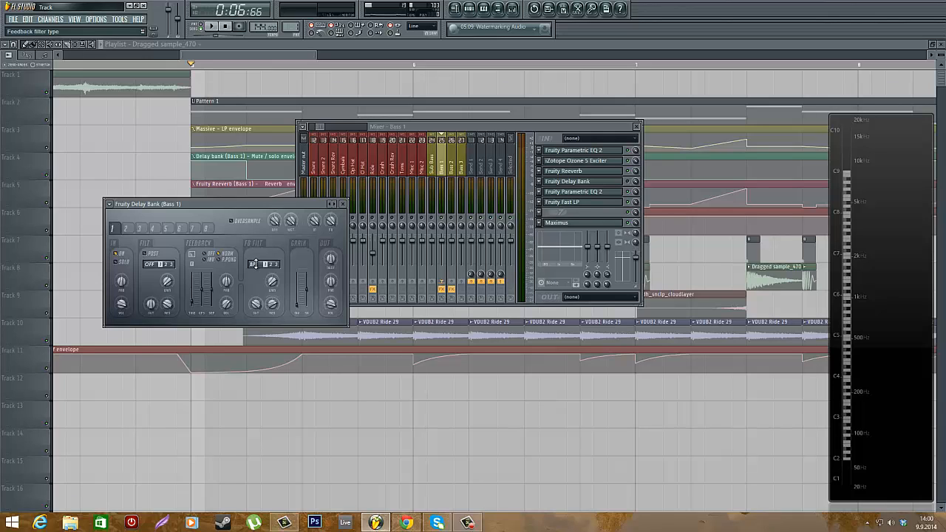
left_click(343, 204)
left_click(569, 182)
left_click(343, 204)
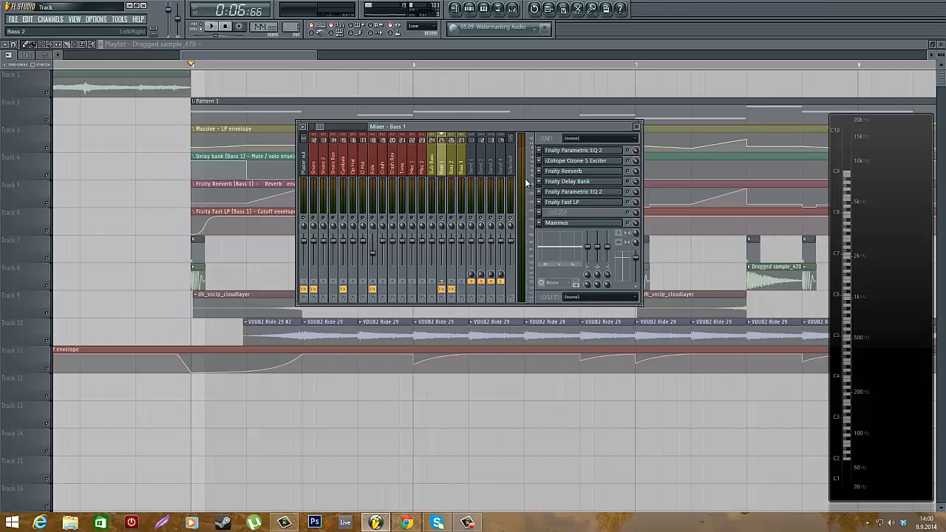
left_click(594, 182)
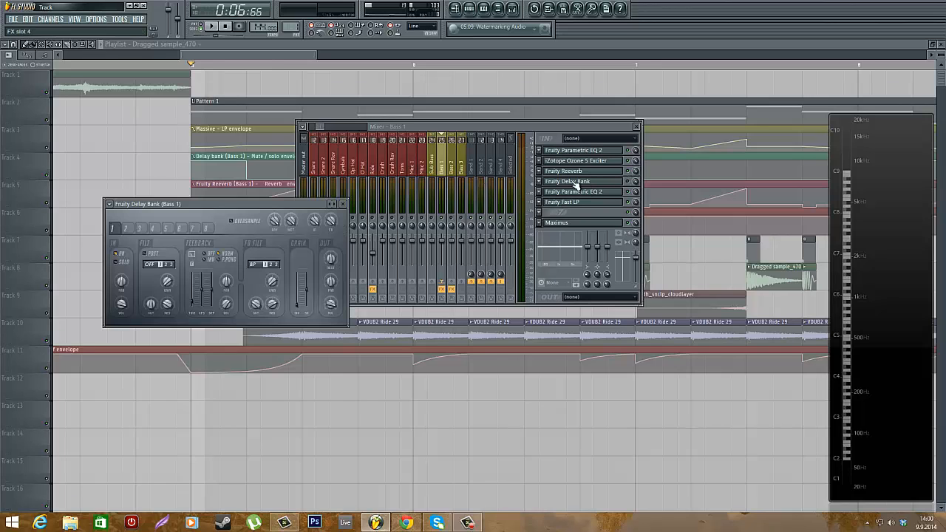
left_click(342, 204)
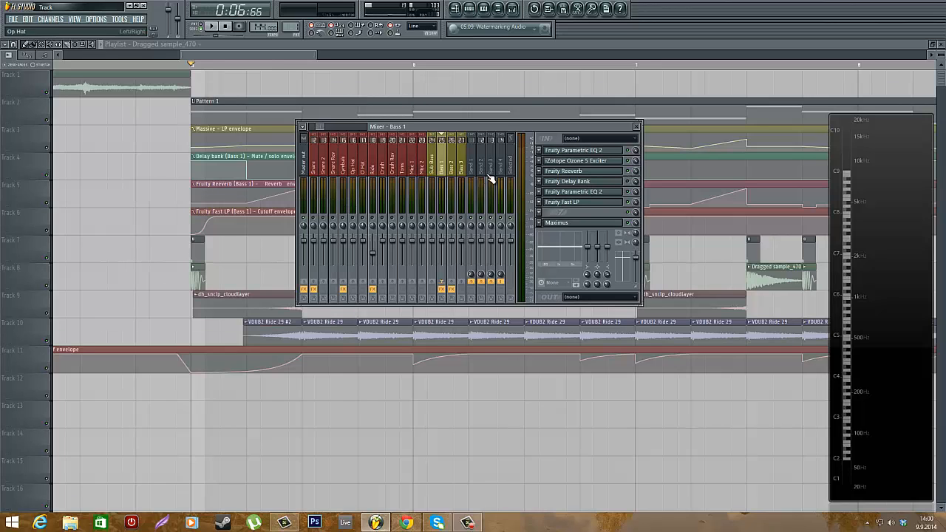
Open and close the second Parametric EQ 2, then return to the playlist and zoom in
left_click(599, 193)
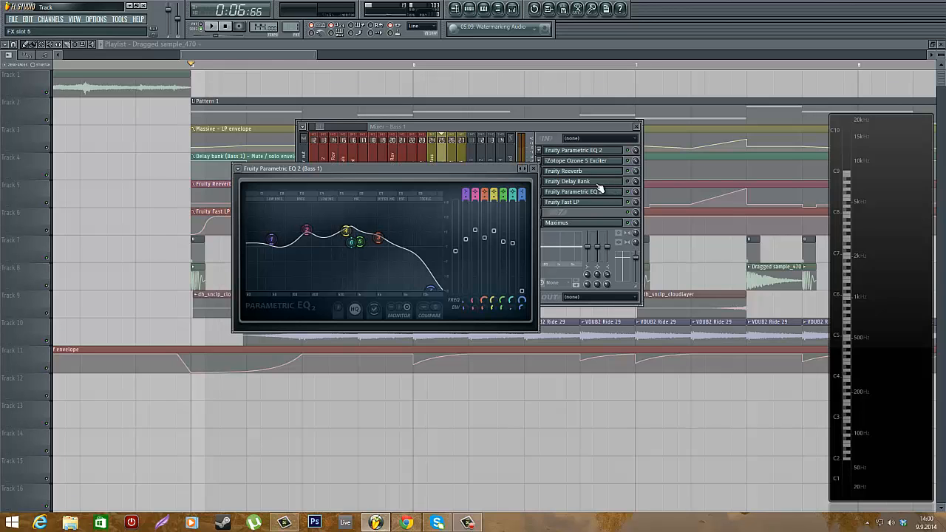
left_click(537, 165)
left_click(274, 44)
scroll(188, 177, "up", 2)
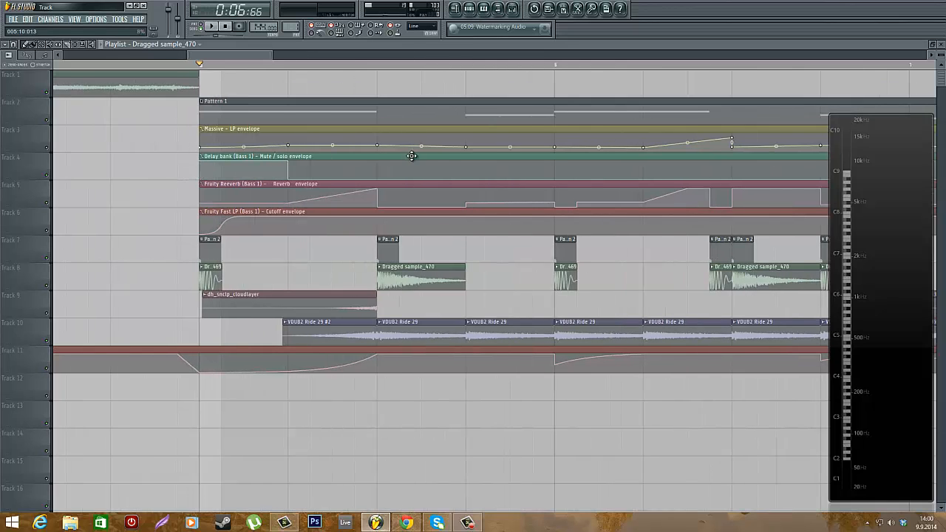
Open the Massive bass instrument's plugin window from the channel rack
scroll(412, 156, "down", 2)
left_click(469, 9)
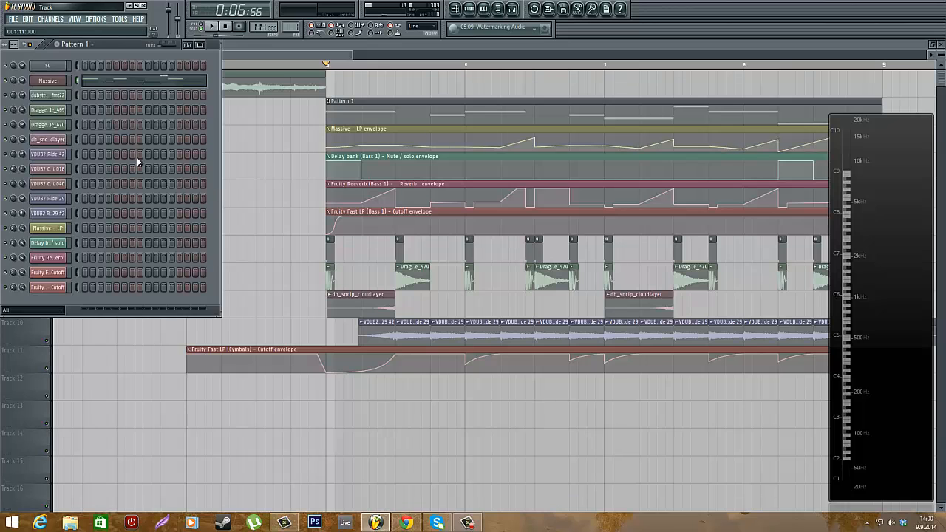
left_click(45, 83)
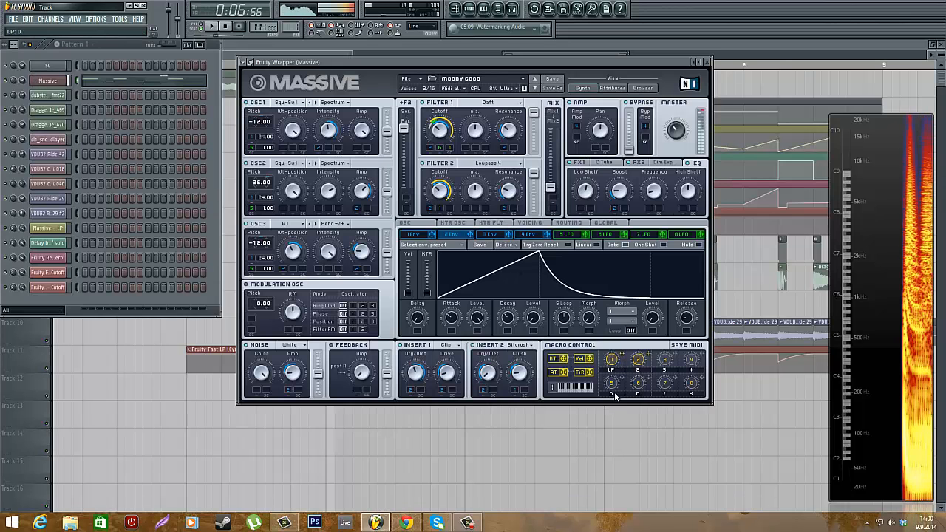
Inspect the Massive macro controls, the Voicing page and the 4 Env and 1 Env envelope pages
left_click(615, 360)
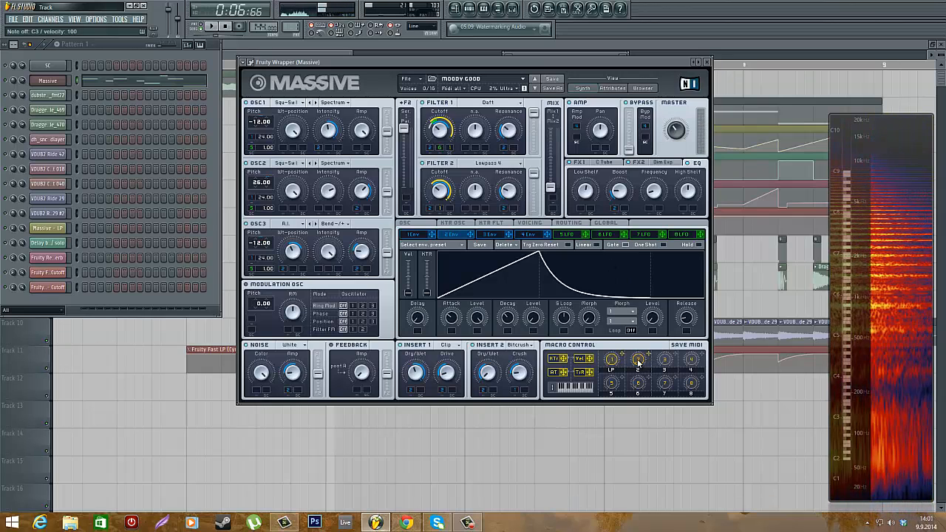
left_click(528, 223)
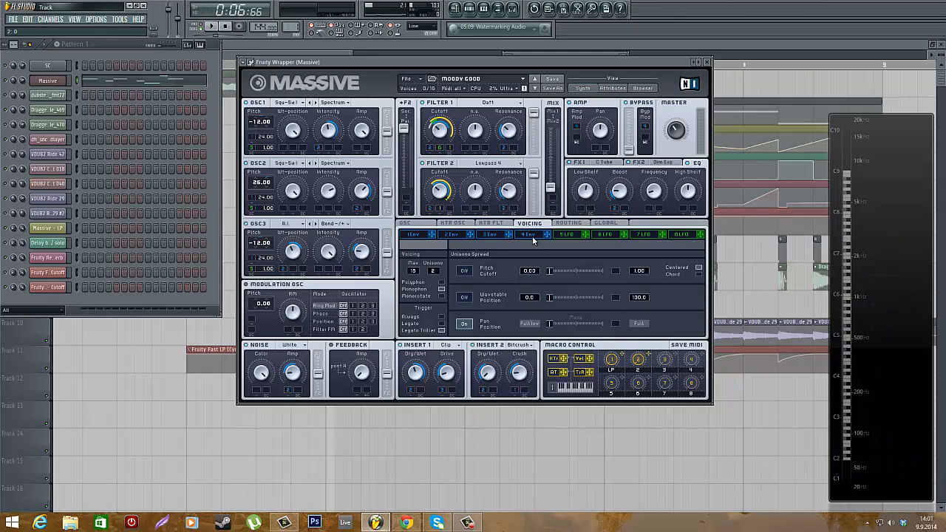
left_click(532, 236)
left_click(425, 235)
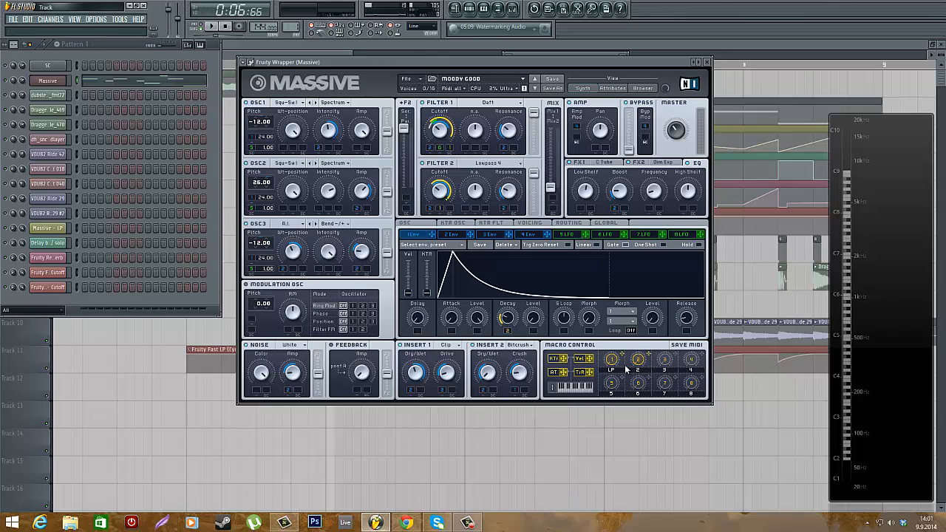
Sweep macro knob 2 up and down while playing test notes to audition its effect on the bass
left_click(111, 47)
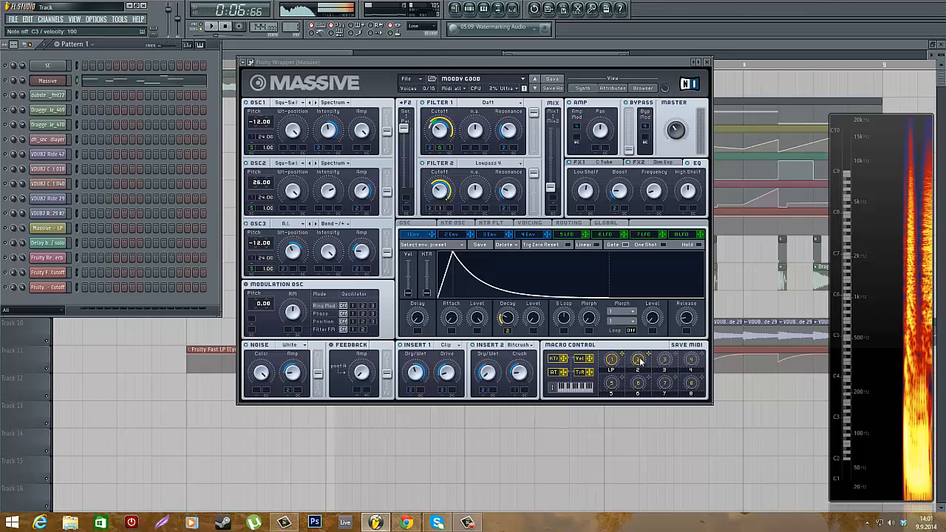
left_click_drag(640, 360, 633, 234)
left_click(115, 51)
key("z")
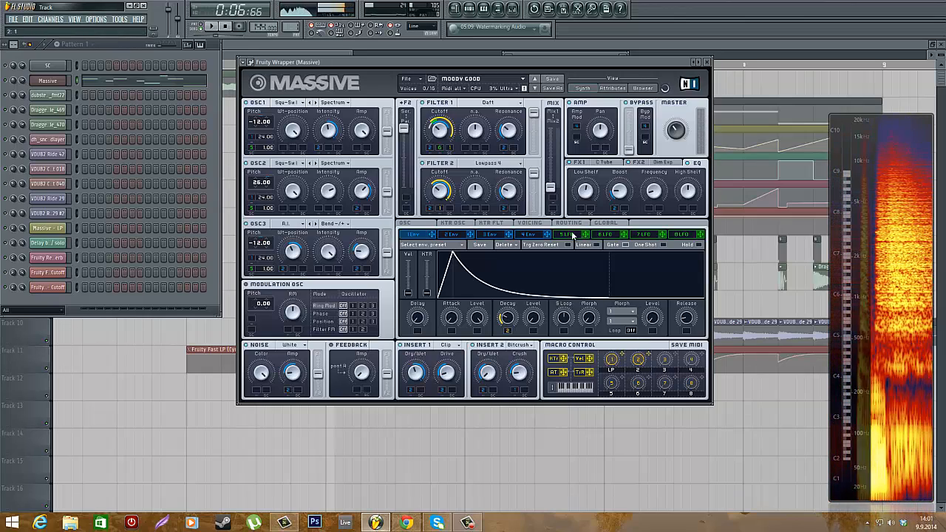
left_click(121, 52)
key("z")
left_click_drag(639, 361, 638, 430)
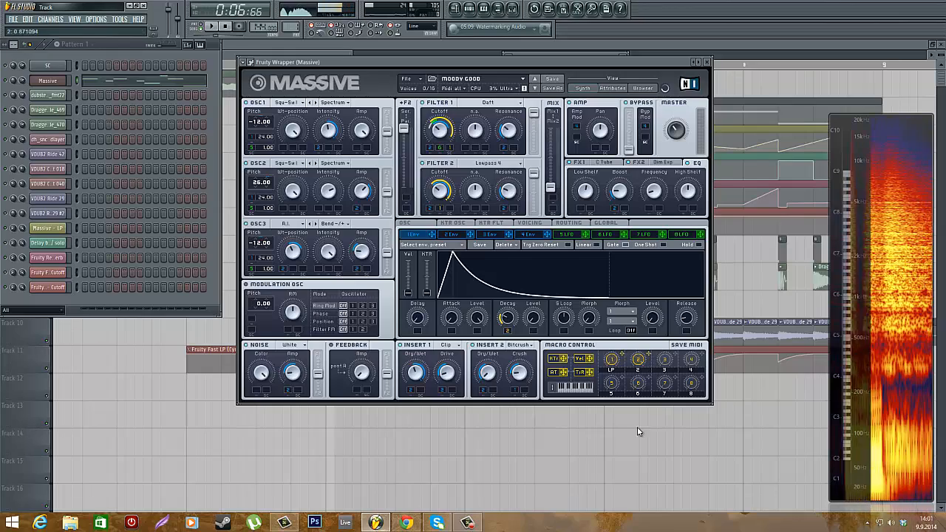
key("z")
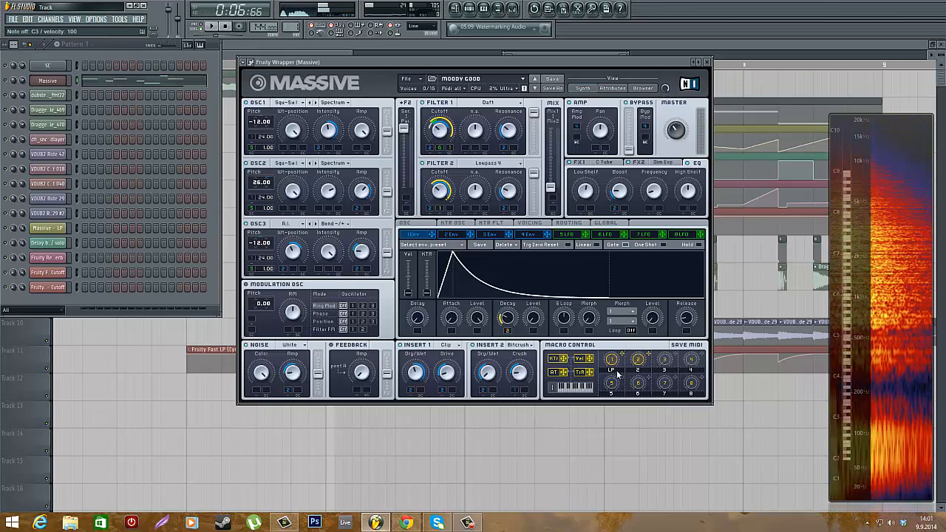
left_click_drag(639, 359, 642, 284)
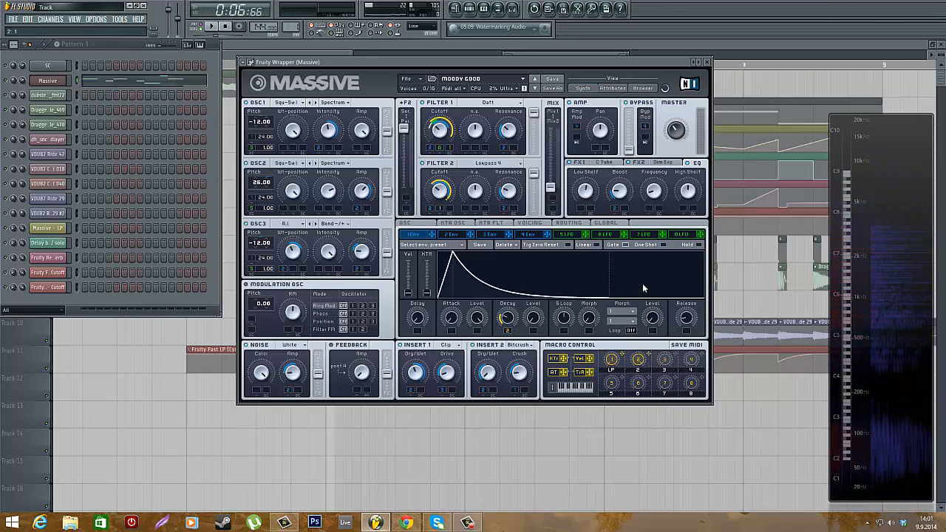
left_click_drag(640, 344, 643, 379)
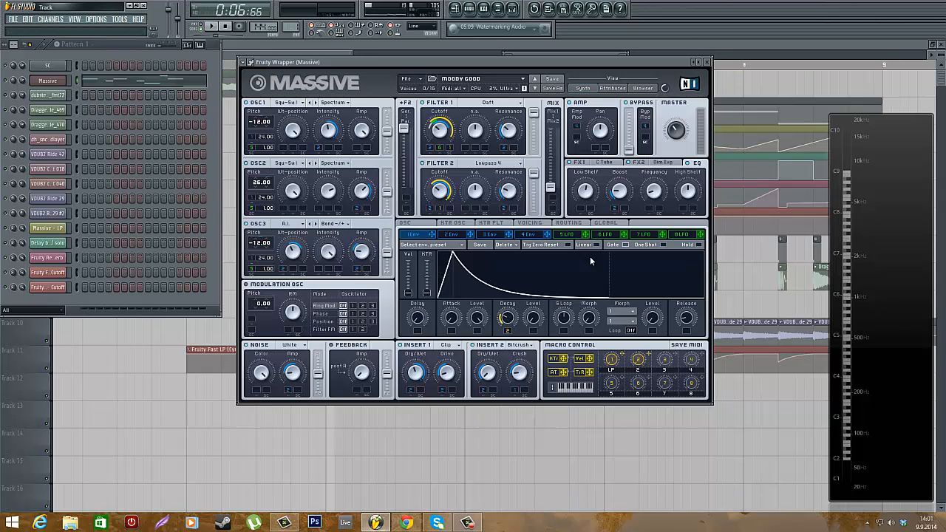
Close the Massive window and channel rack, and zoom through the playlist's automation envelopes
left_click(708, 63)
left_click(578, 48)
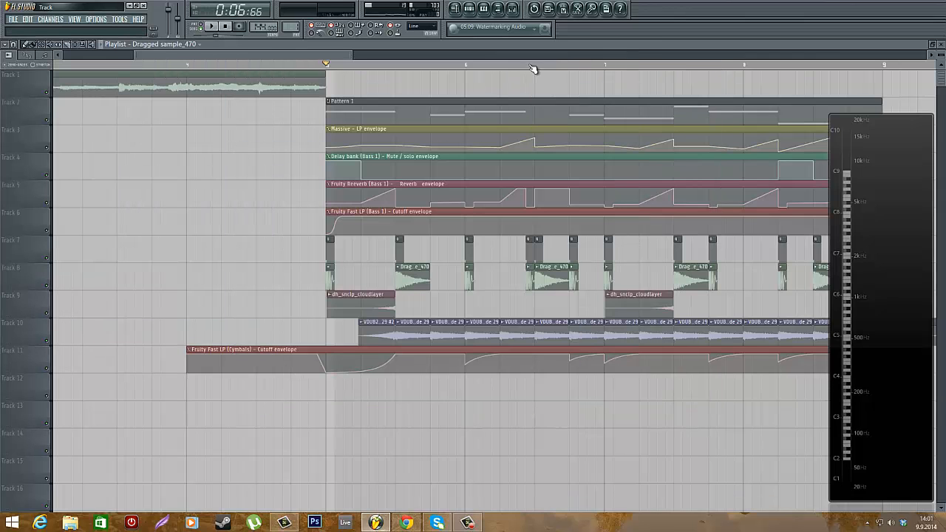
scroll(534, 68, "up", 1)
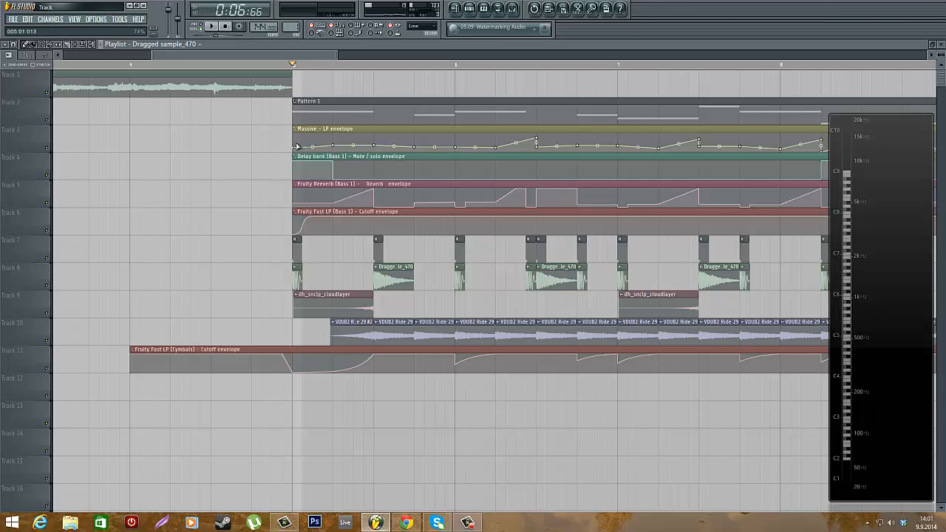
scroll(296, 151, "down", 2)
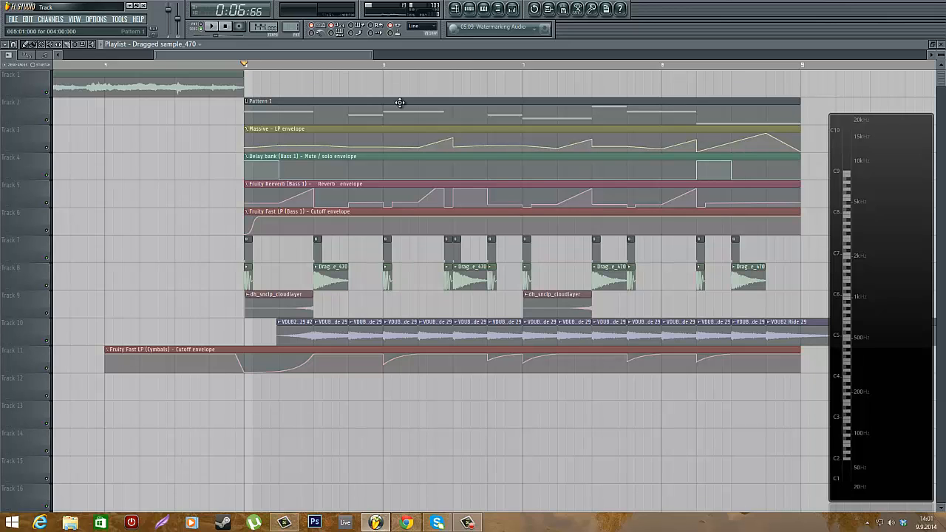
scroll(292, 195, "up", 1)
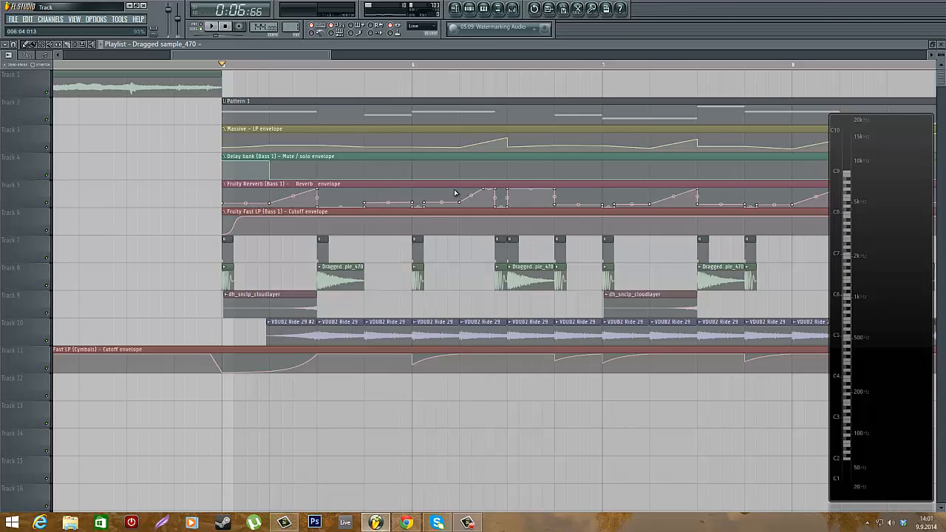
scroll(595, 261, "up", 3)
scroll(483, 214, "down", 1)
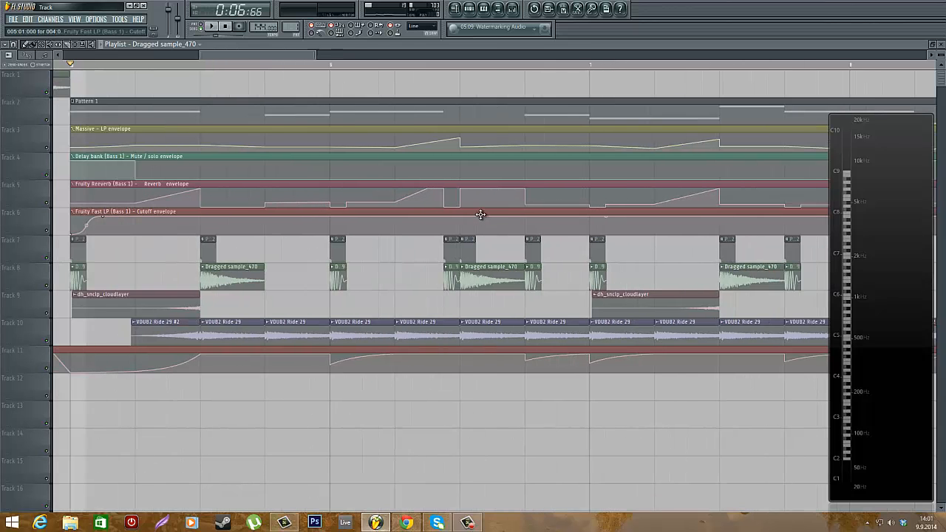
Set the playback position in the bass section, scroll the playlist, and start and stop playback
left_click(344, 65)
scroll(433, 316, "down", 1)
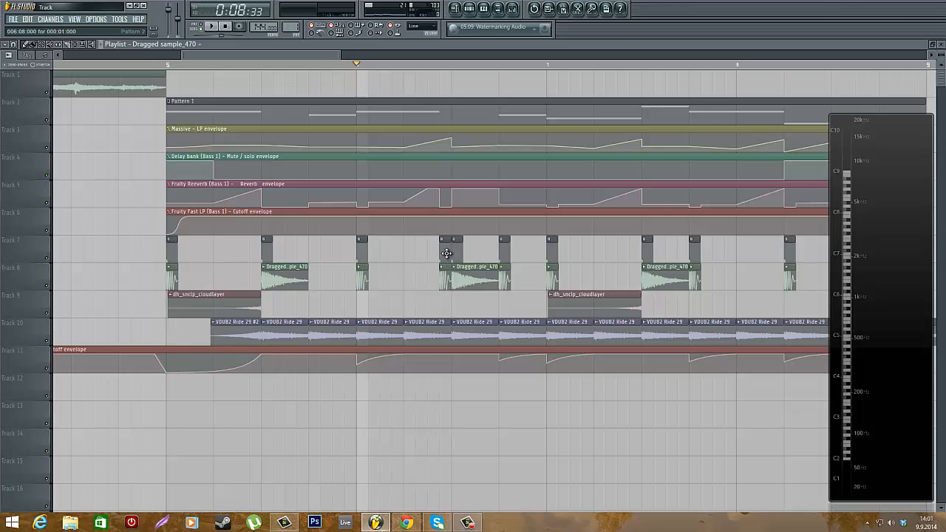
scroll(534, 255, "up", 1)
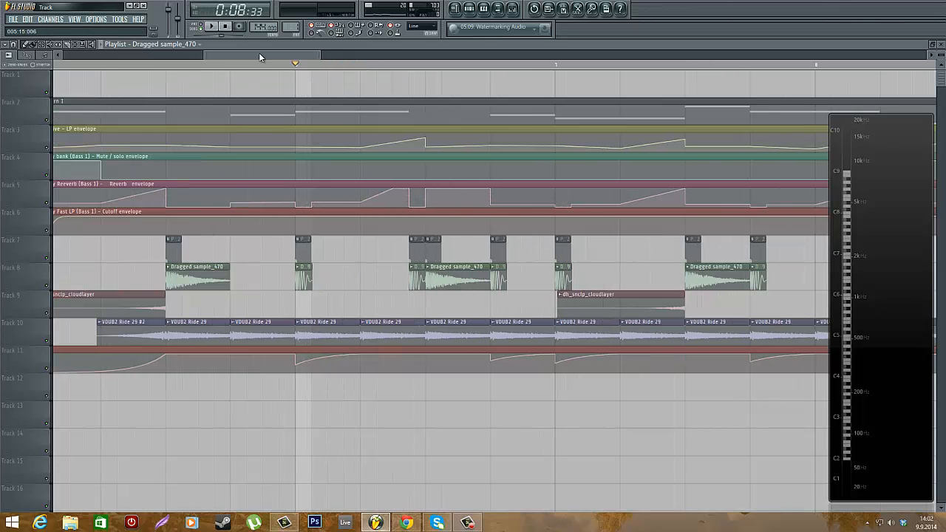
left_click_drag(261, 57, 249, 60)
scroll(728, 193, "up", 1)
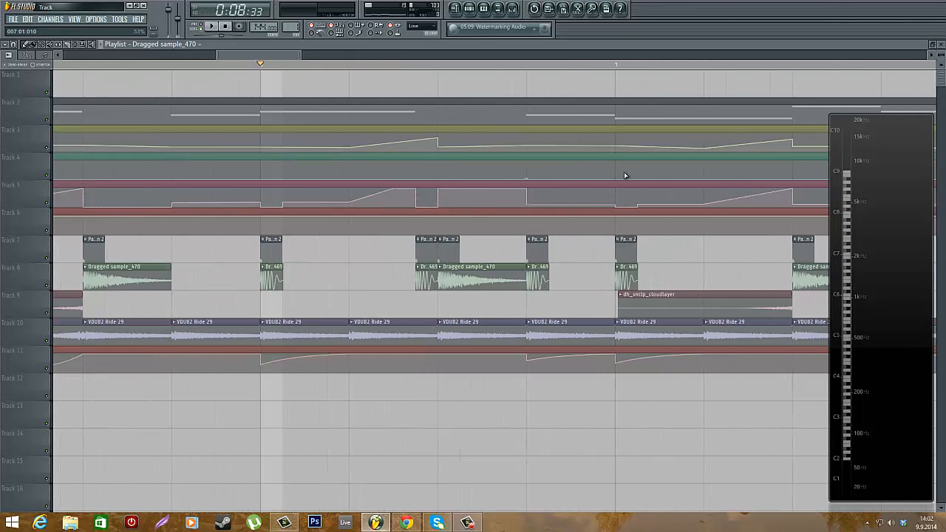
key("space")
key("space")
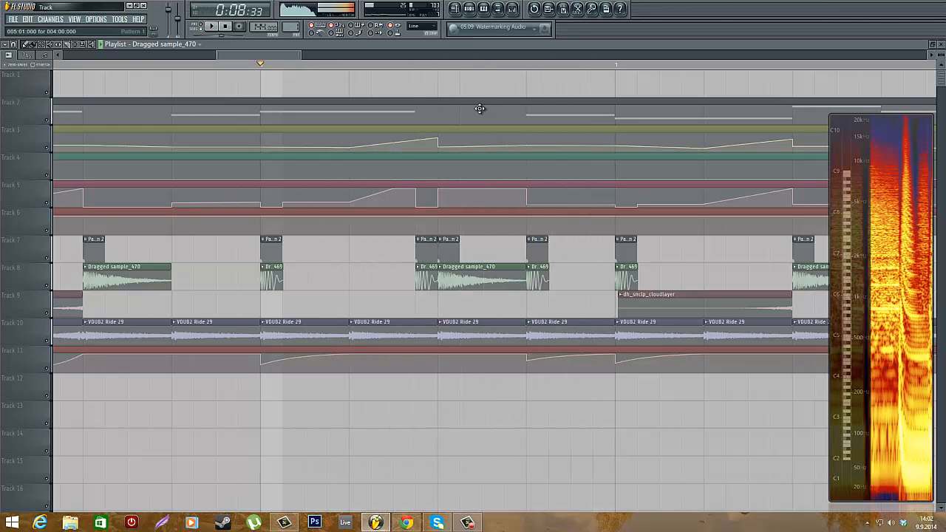
Open the mixer to show the Bass 1 effect chain during playback, then close it and stop
left_click(516, 8)
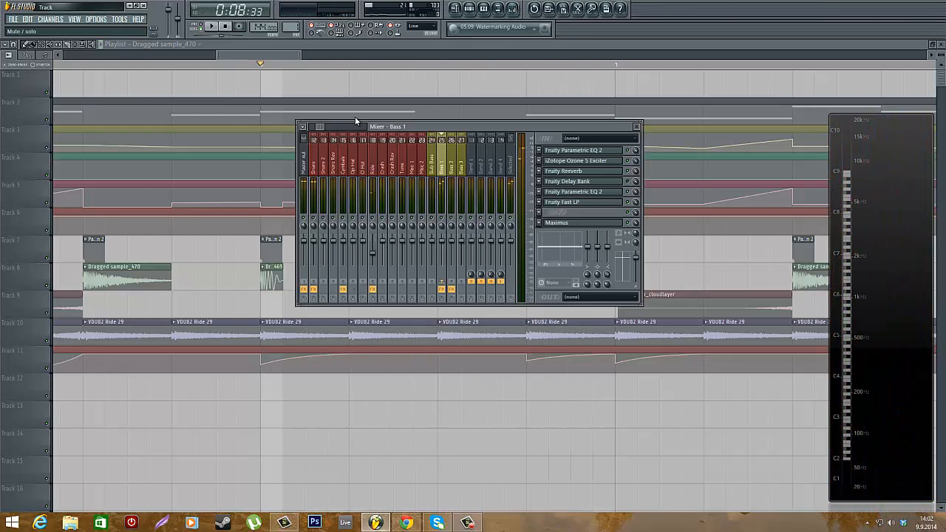
key("space")
left_click(348, 47)
key("space")
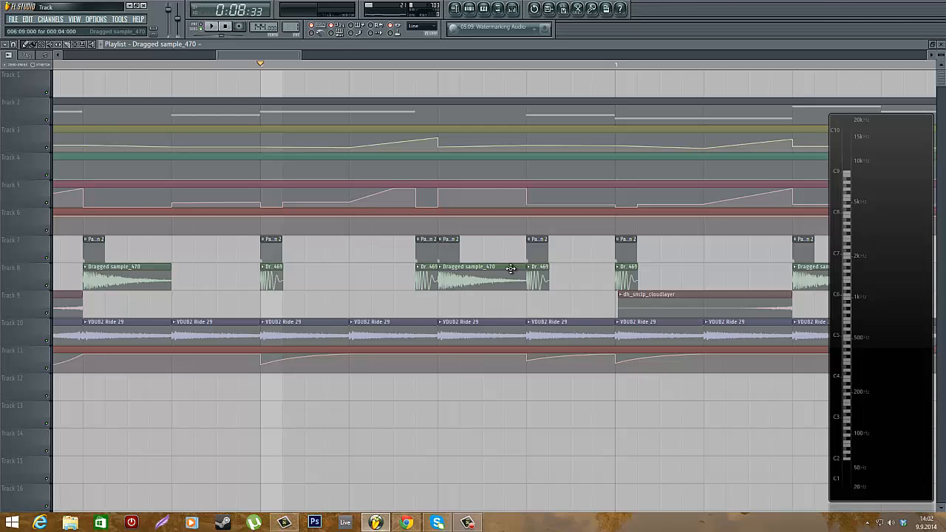
Zoom the playlist in and out to review the whole arrangement from the song start
scroll(338, 110, "down", 2)
scroll(474, 281, "up", 1)
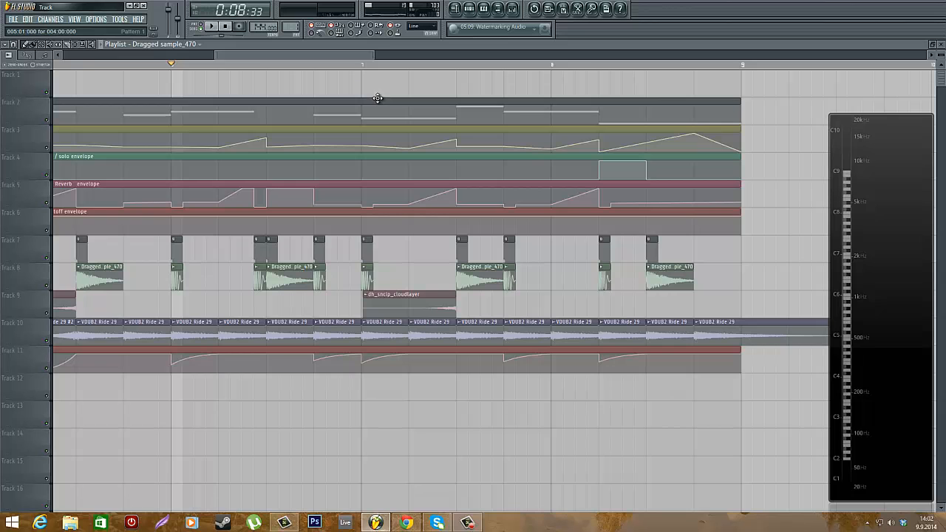
scroll(377, 99, "down", 2)
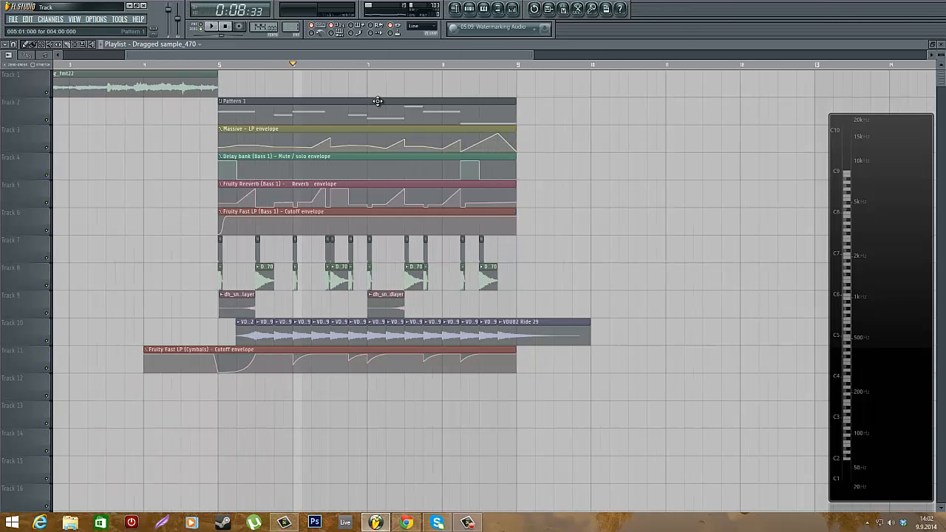
left_click(223, 65)
scroll(280, 128, "down", 2)
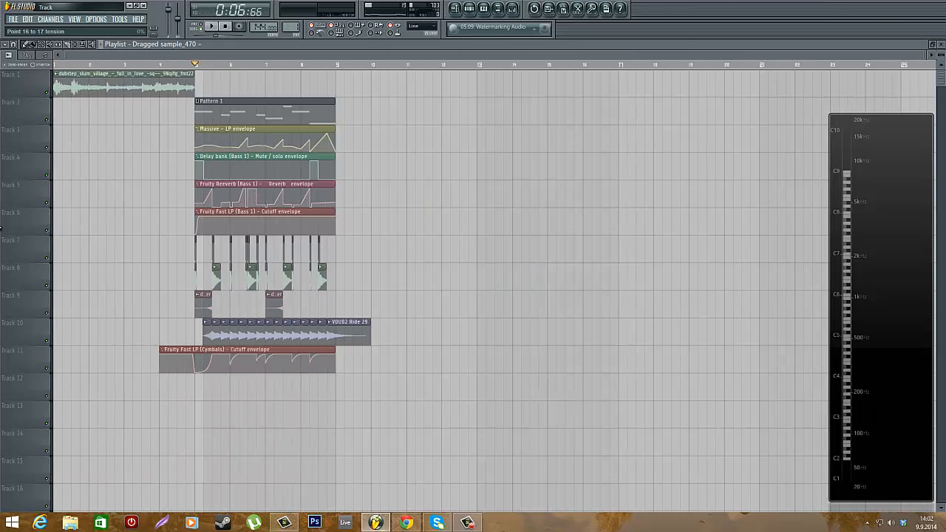
scroll(366, 196, "up", 2)
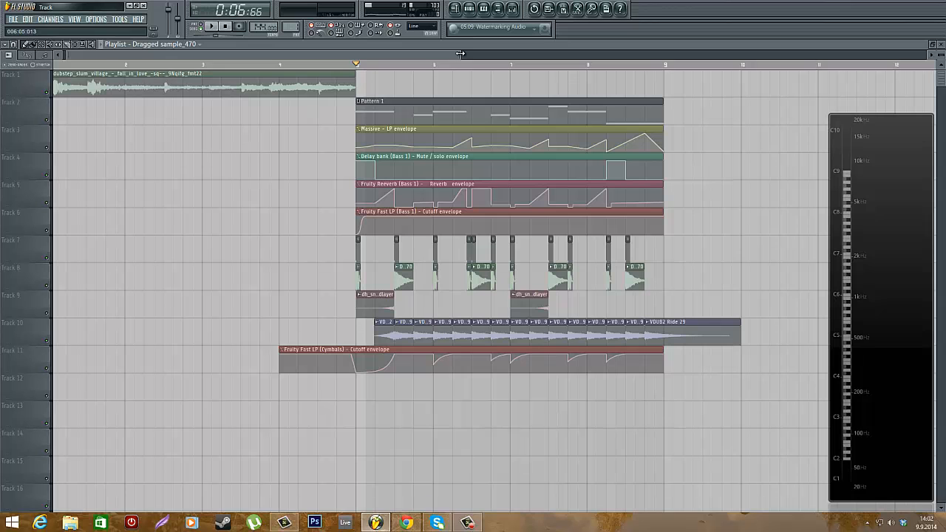
scroll(518, 85, "down", 1)
scroll(518, 92, "down", 2)
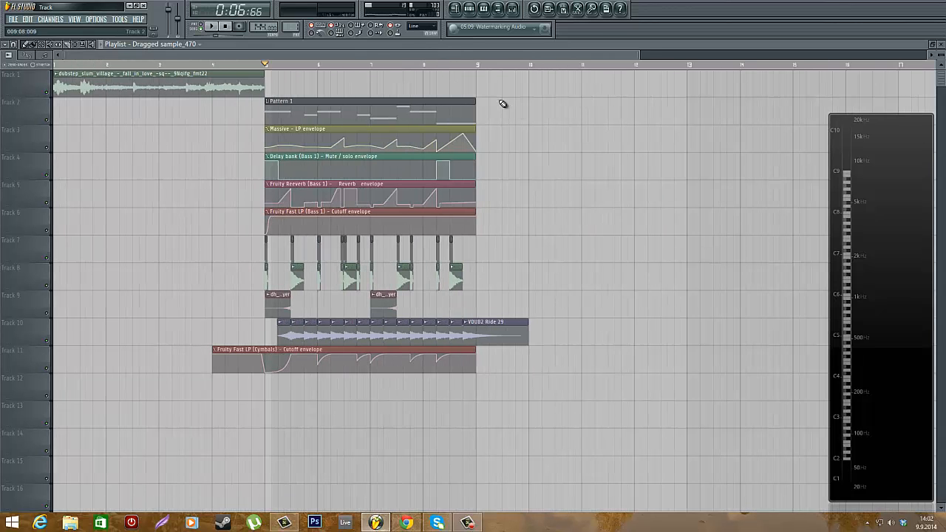
scroll(77, 183, "up", 3)
scroll(66, 180, "down", 5)
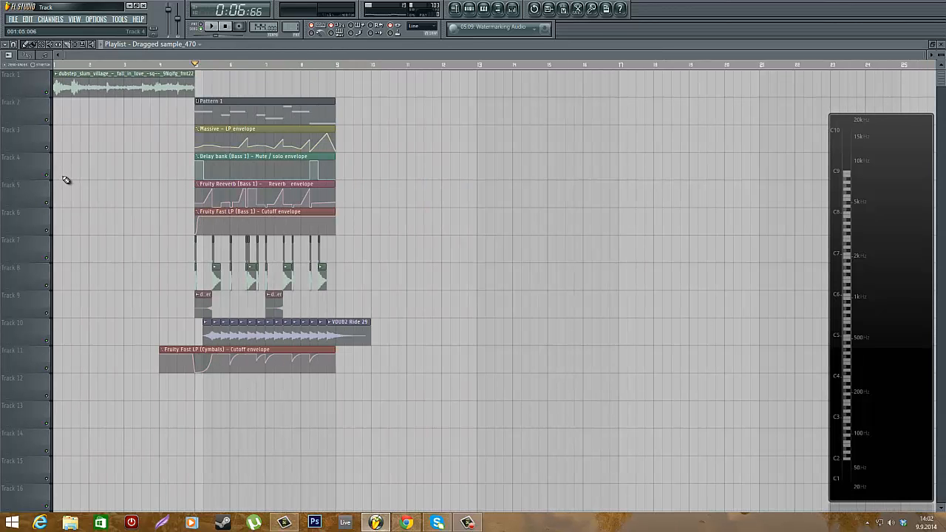